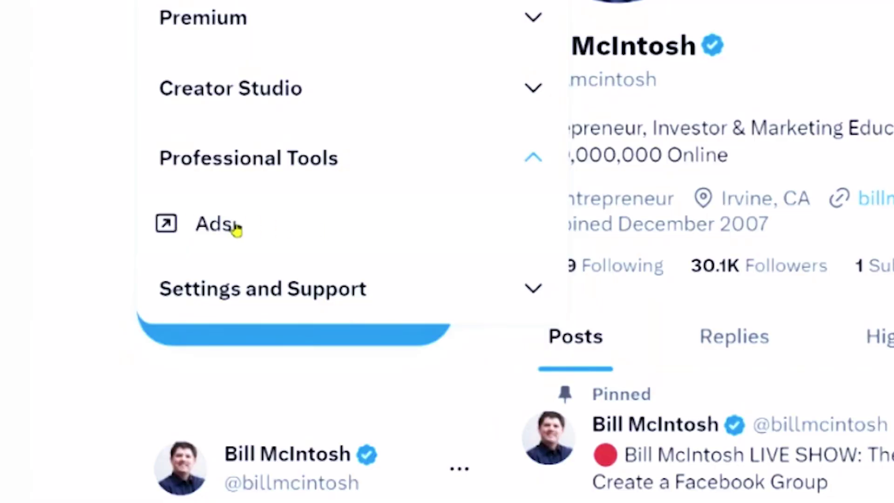
Open X Ads Manager from the profile page and start a new campaign
click(309, 219)
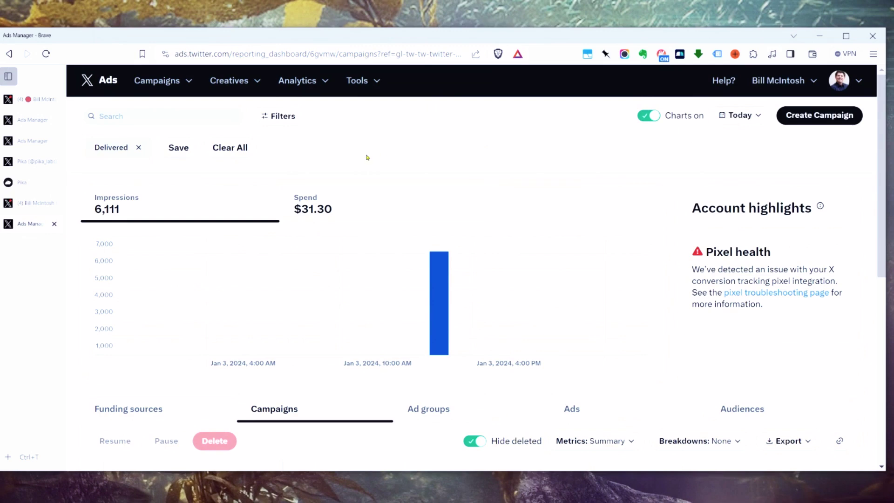
scroll(368, 158, down, 3)
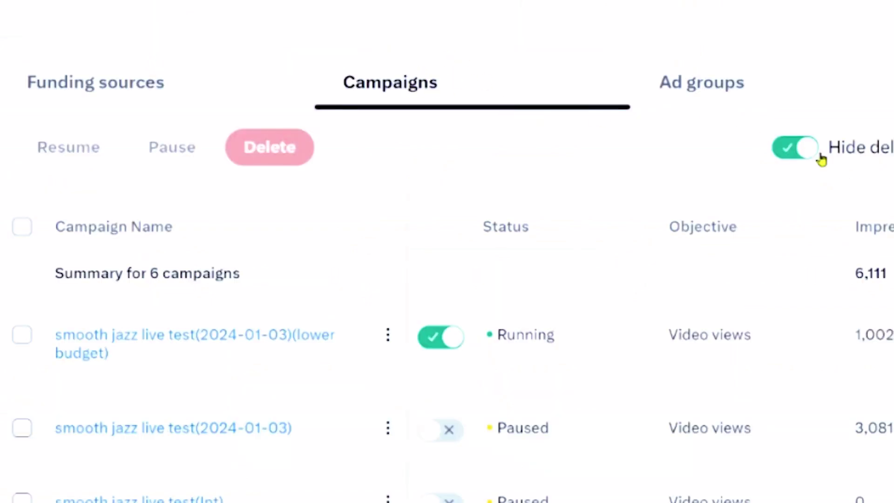
scroll(605, 152, up, 2)
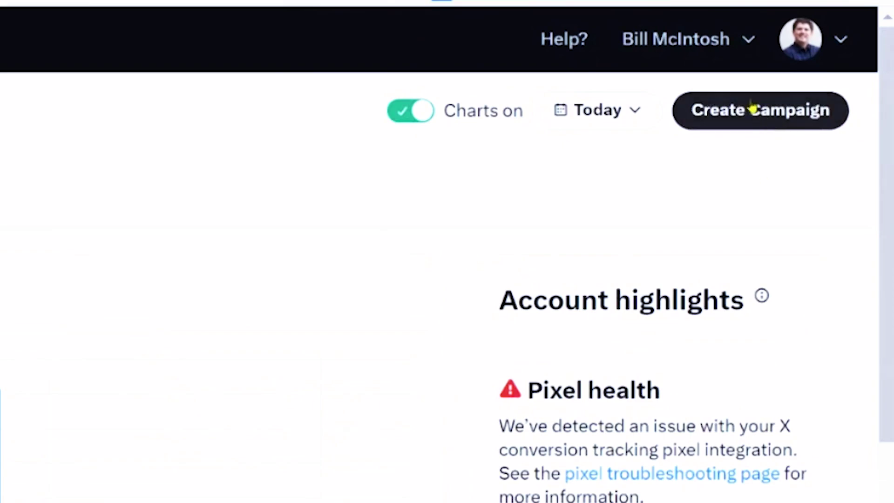
click(818, 115)
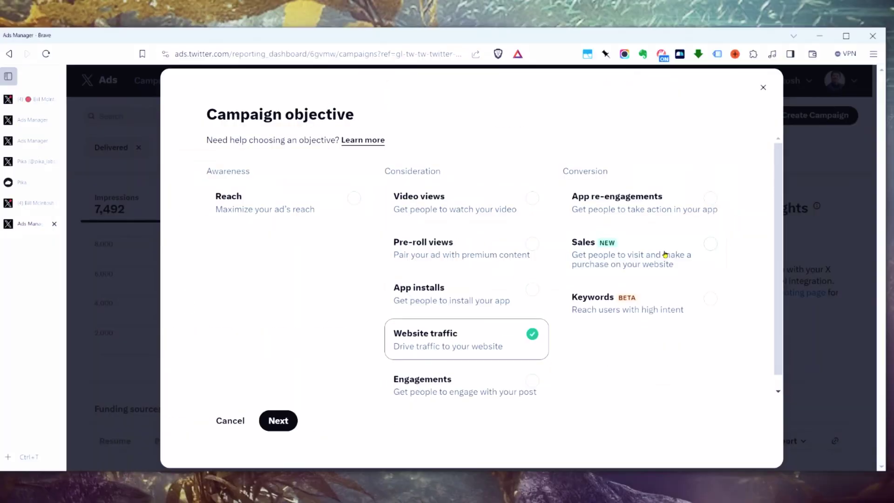
Choose Website traffic as the campaign objective and continue to the campaign details
click(530, 201)
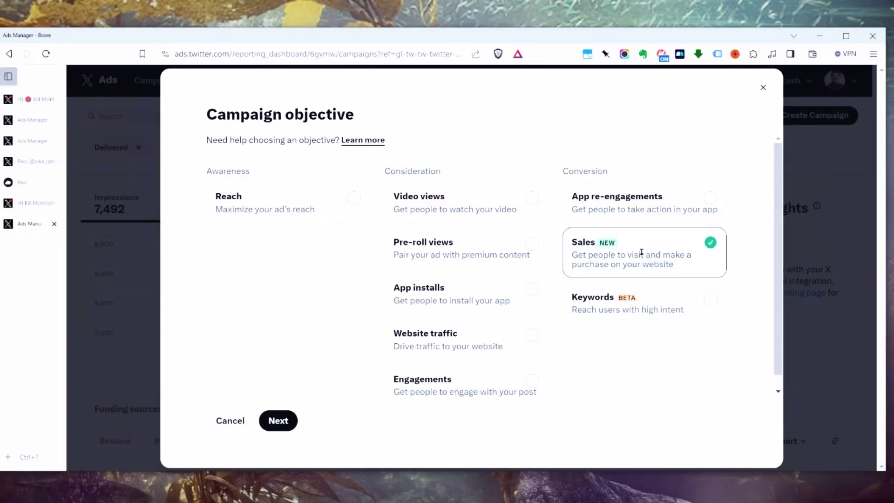
click(459, 335)
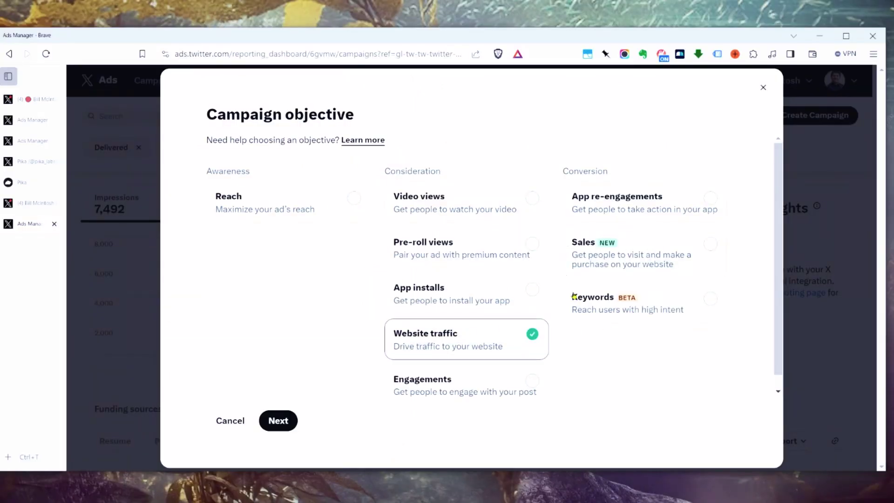
click(639, 251)
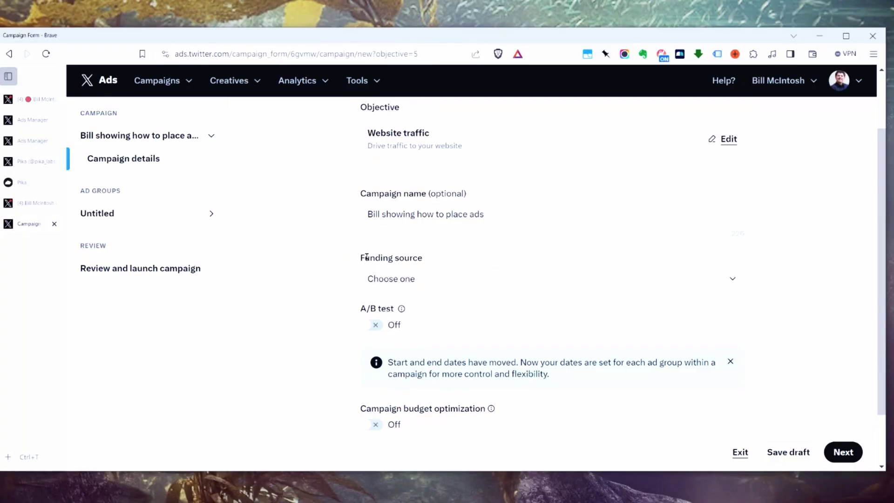
Set the campaign's funding source to the account's 11/21/23–11/30/24 $60K option
drag(360, 254, 432, 255)
click(477, 251)
click(517, 279)
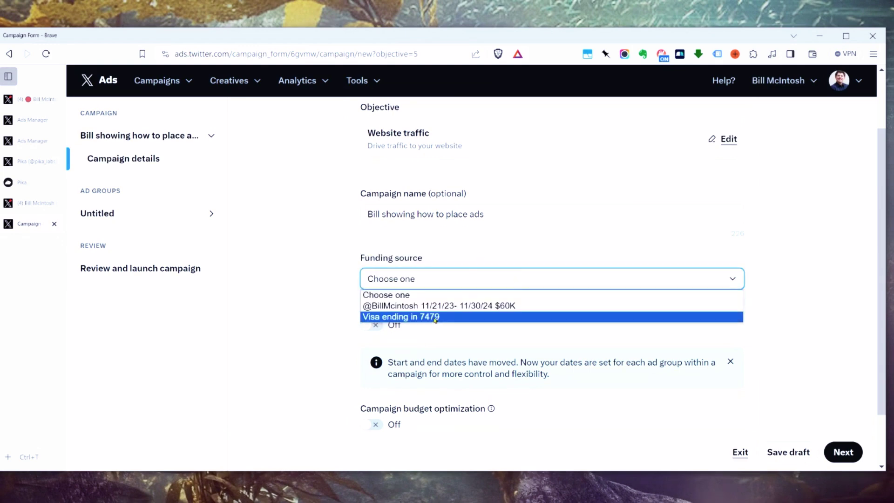
click(472, 307)
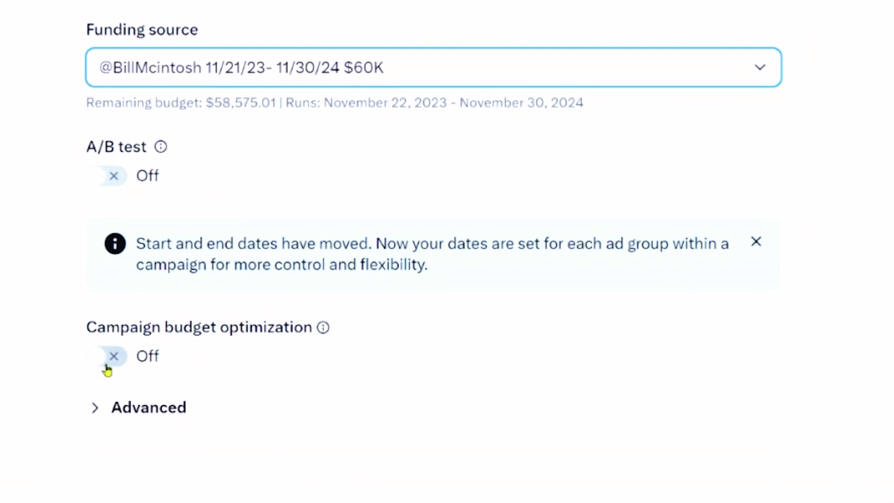
Check the advanced campaign spend cap option and proceed to the ad group details
click(148, 408)
scroll(466, 363, down, 1)
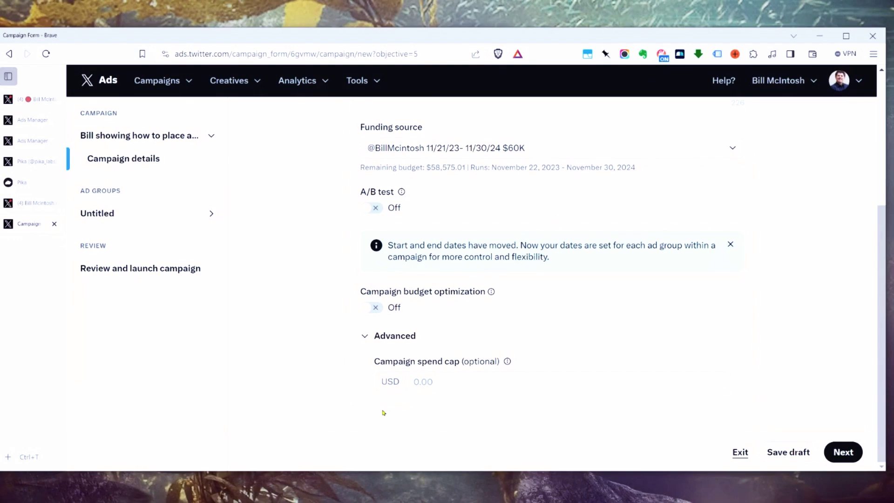
click(391, 335)
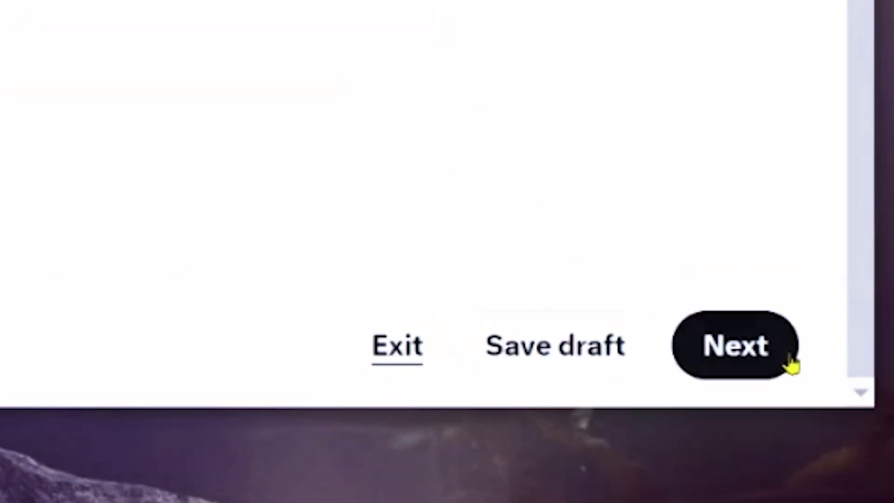
click(735, 347)
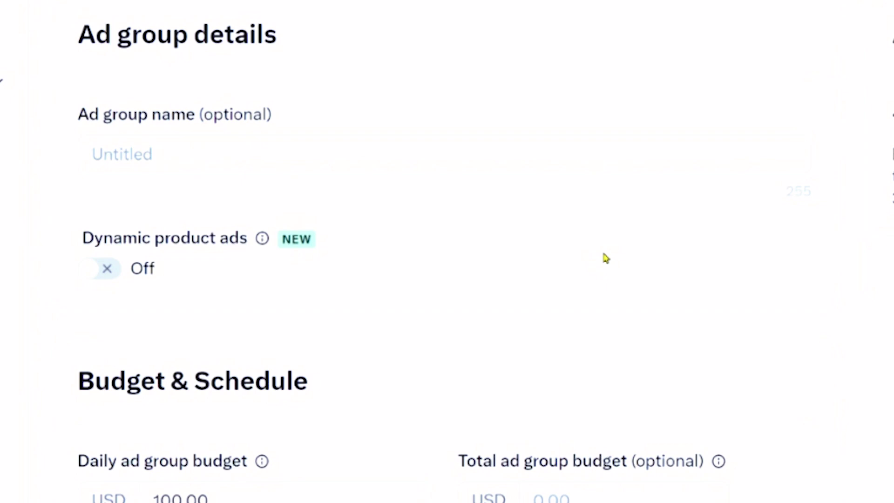
Name the ad group with the advertiser's first name followed by "showing how to place ads"
click(370, 151)
text(bill showing)
text( how to place ads)
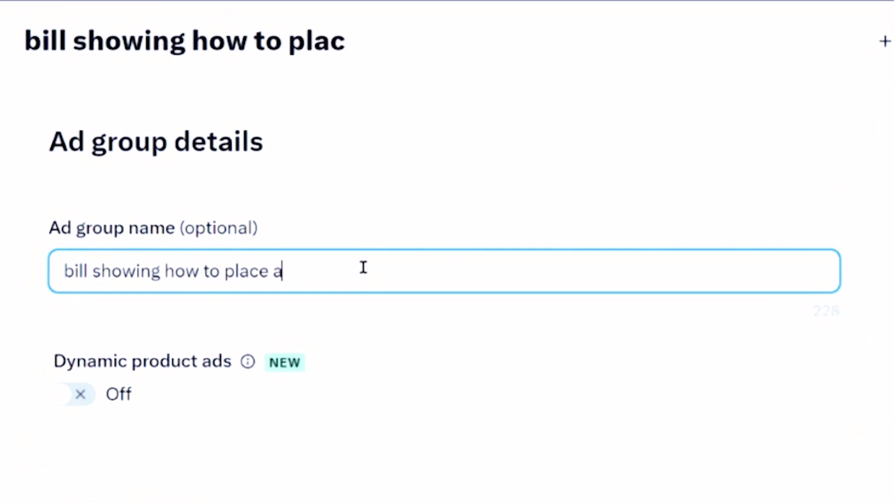
Try a total ad group budget of 1,000 USD with an end date instead of an indefinite run
scroll(527, 174, down, 3)
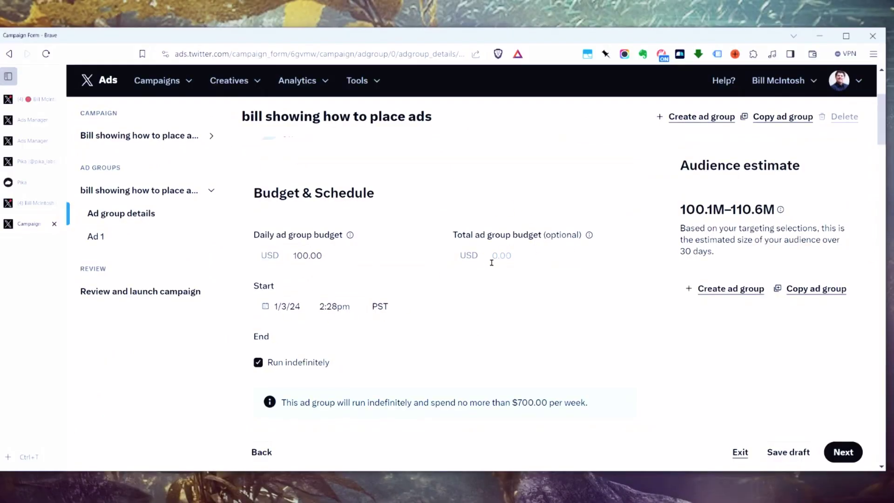
click(525, 252)
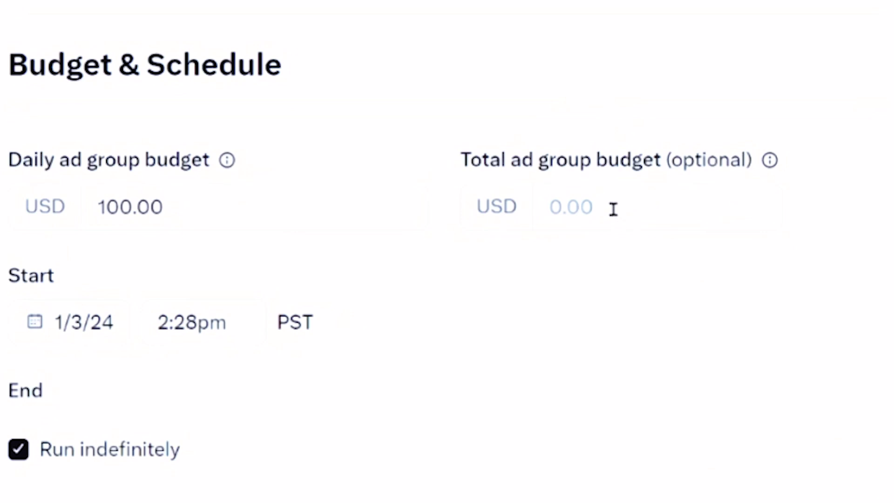
text(1000)
click(18, 450)
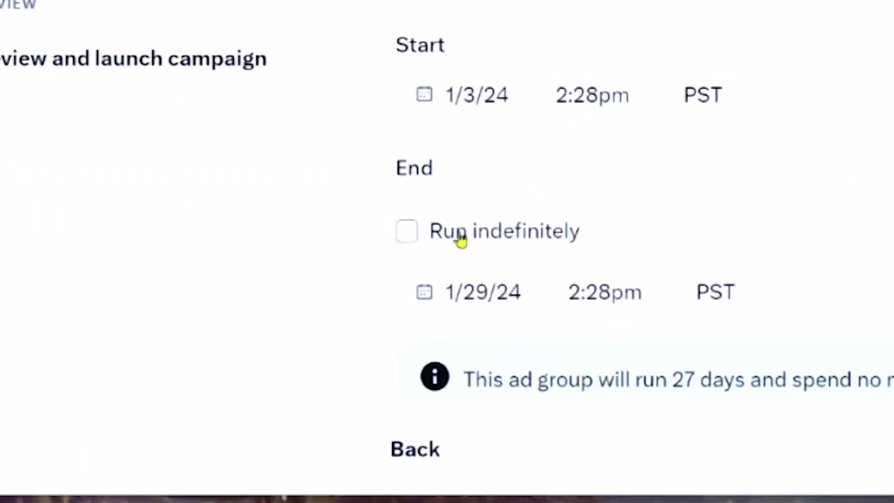
click(466, 294)
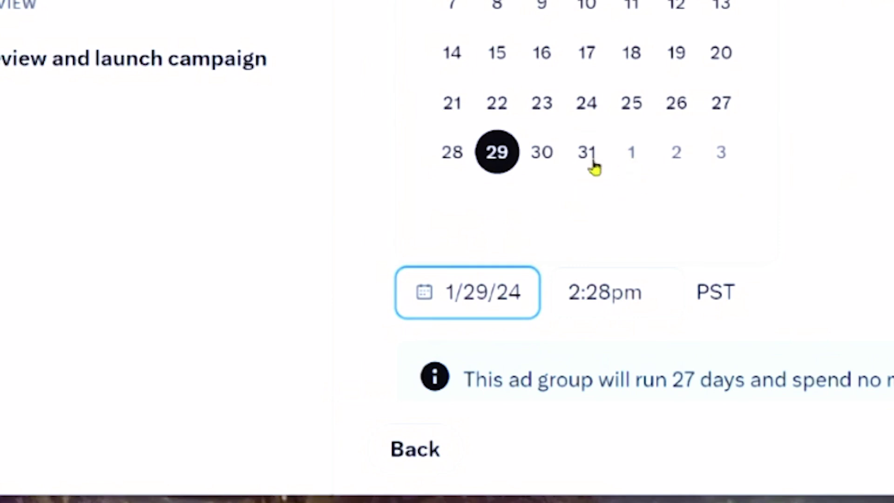
click(723, 155)
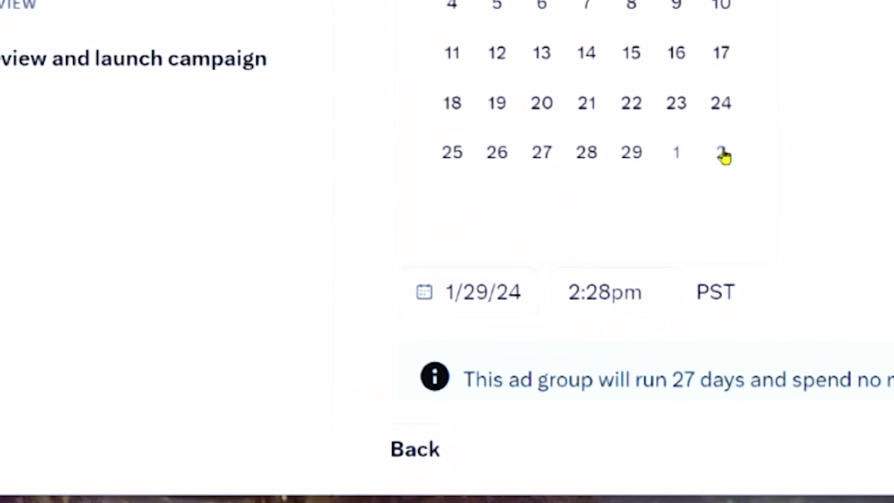
click(471, 310)
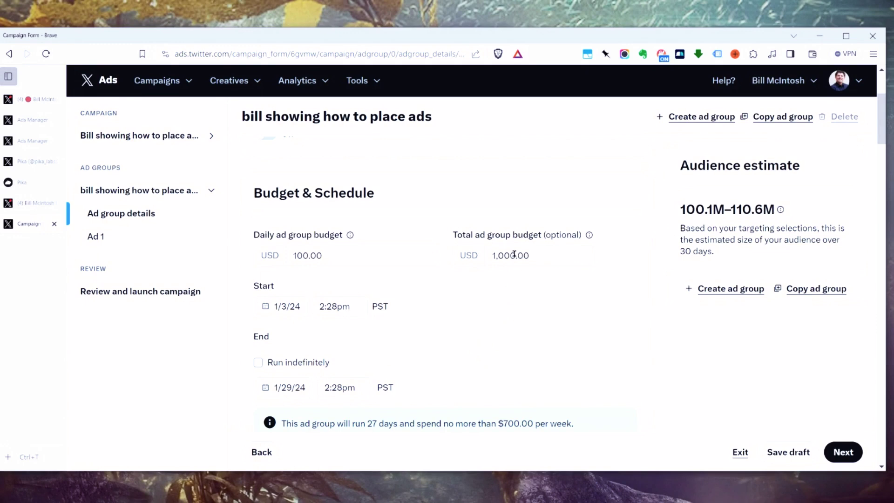
Set the ad group back to run indefinitely and clear its total budget
click(325, 364)
click(533, 249)
drag(533, 250, 478, 251)
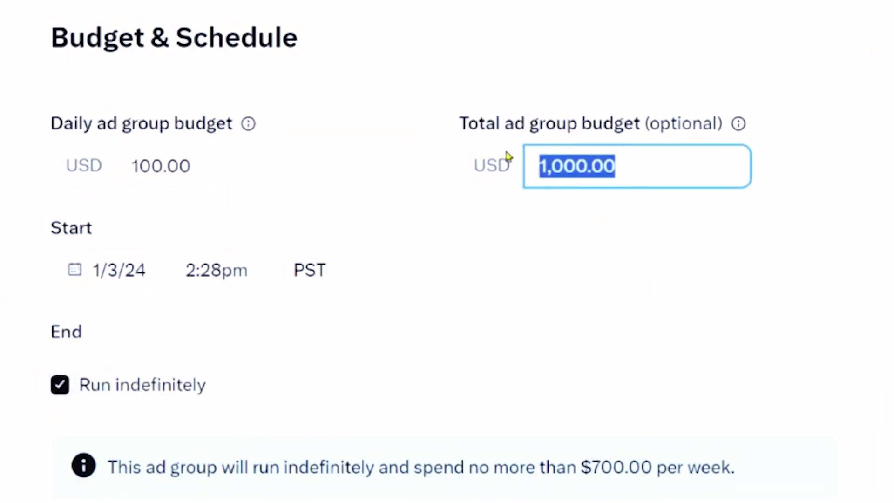
key(BackSpace)
click(459, 250)
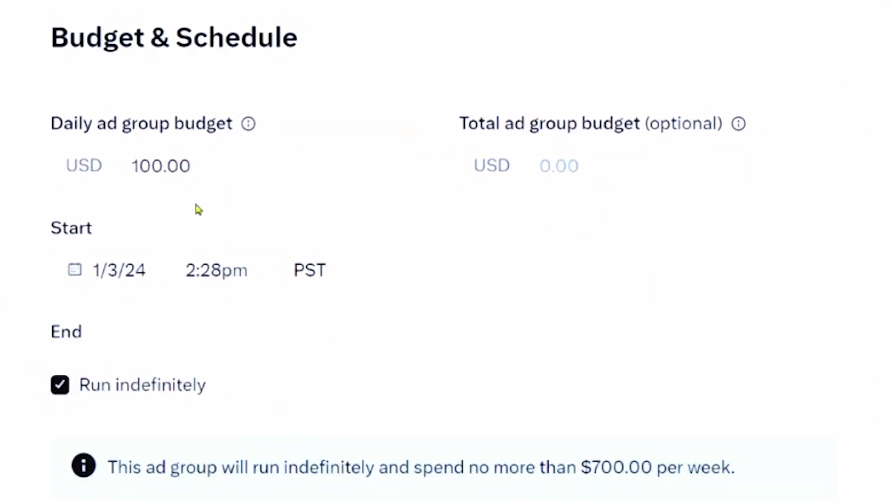
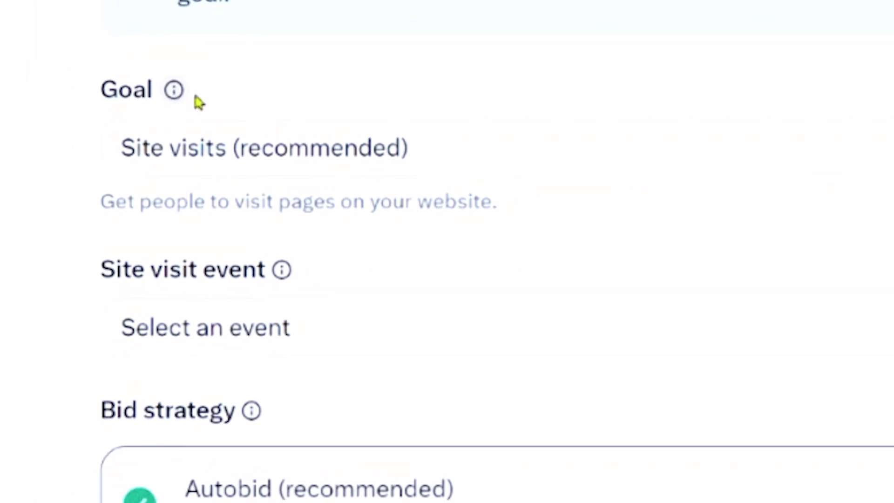
Set the delivery goal to Site visits (recommended) and the site visit event to Site visits
click(465, 140)
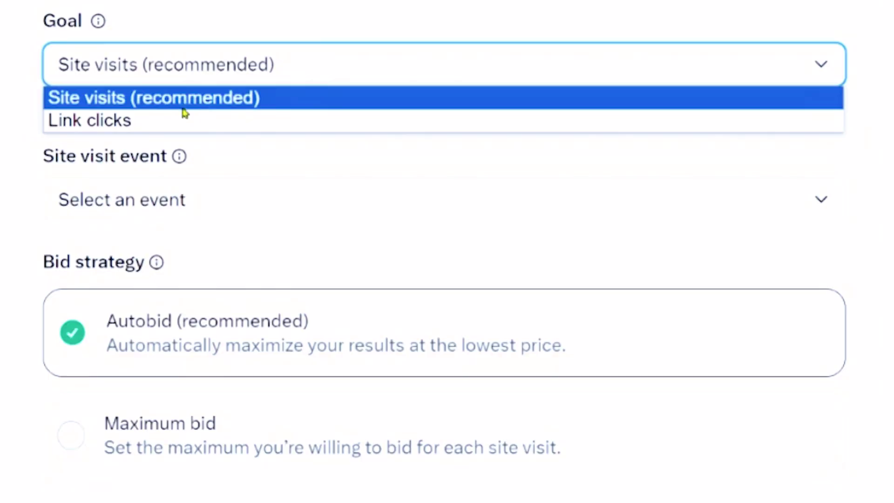
click(233, 104)
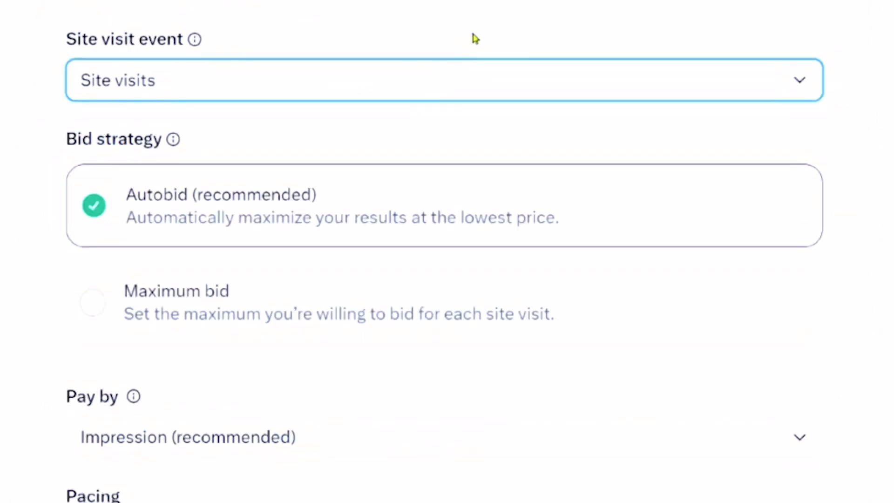
click(226, 84)
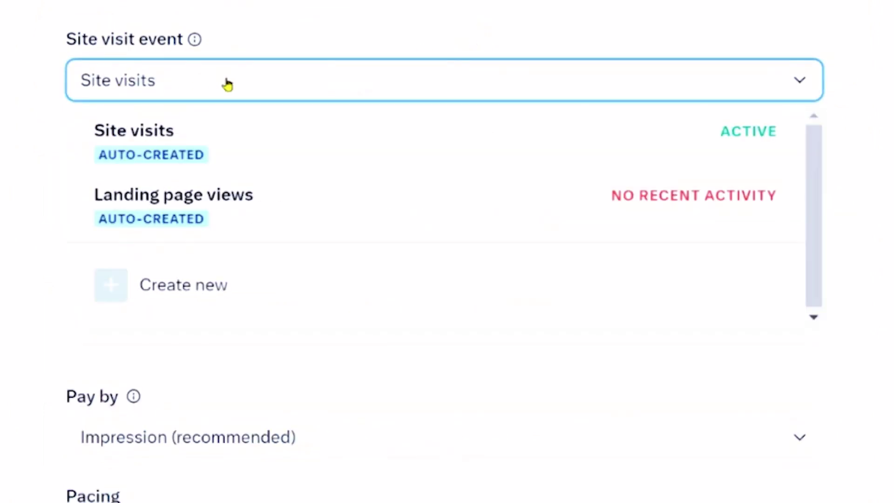
click(196, 148)
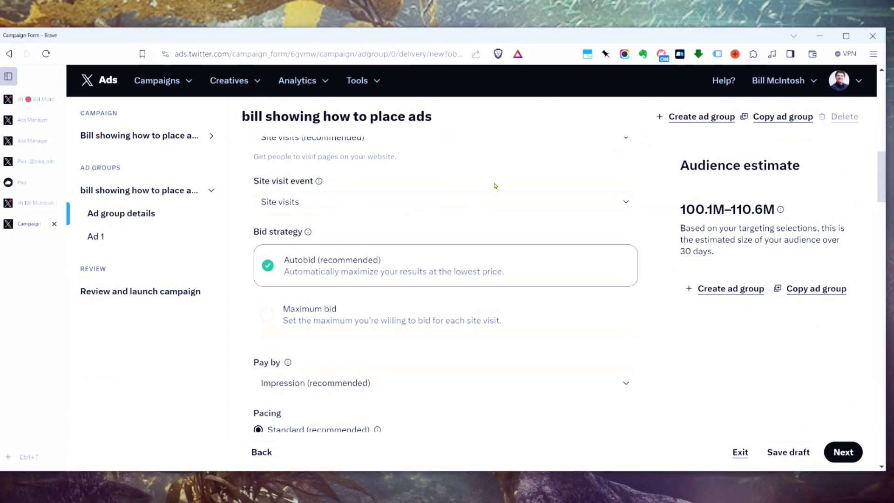
Review the bid strategy and Pay by choices, keeping payment on Impression (recommended)
scroll(329, 171, down, 2)
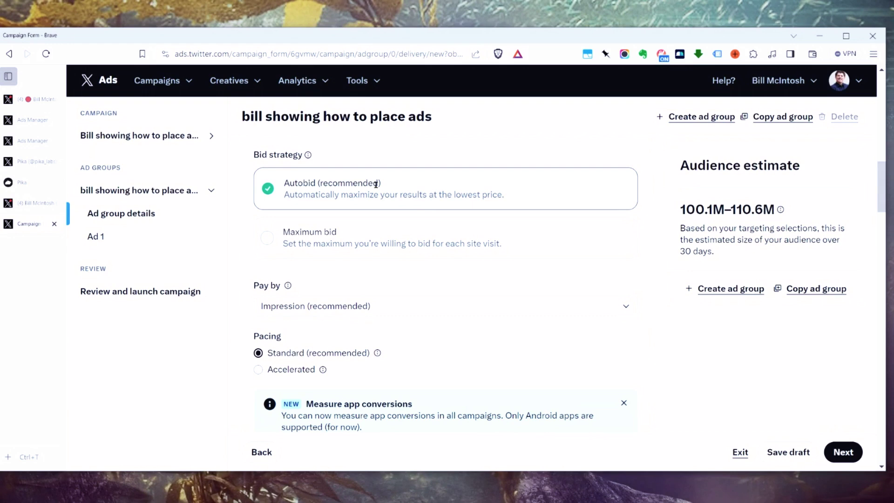
click(303, 241)
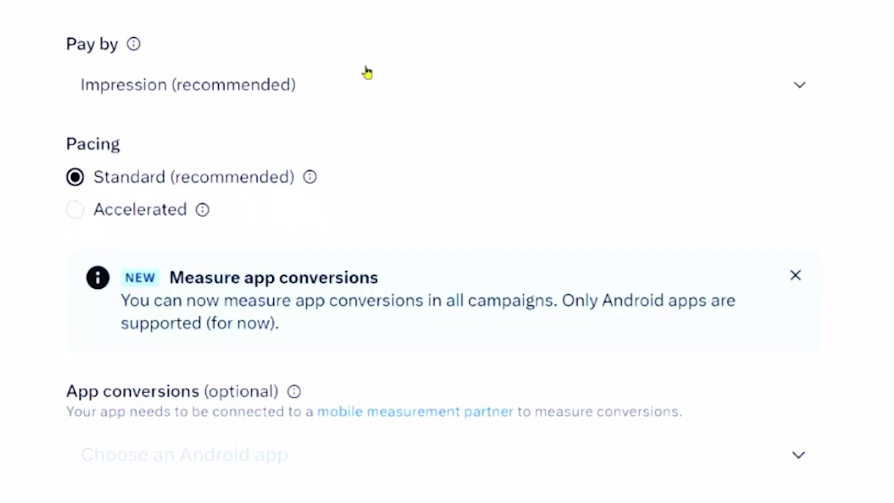
click(373, 80)
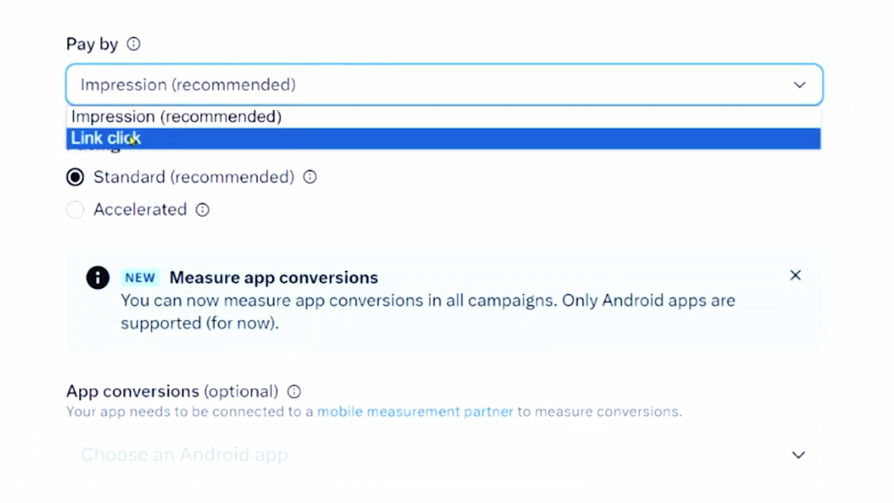
click(287, 120)
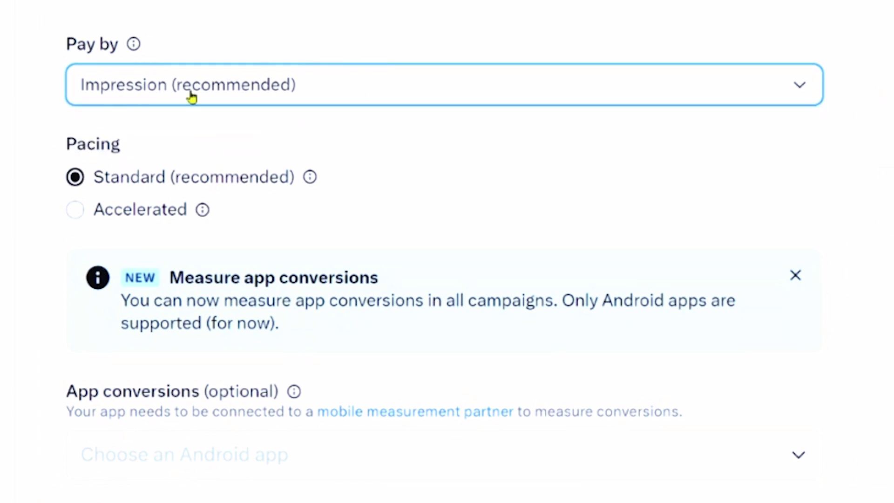
click(298, 98)
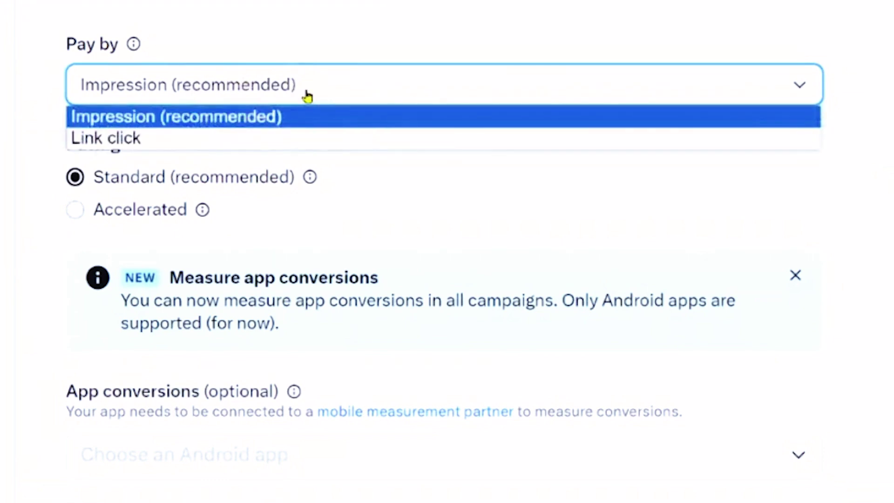
click(246, 120)
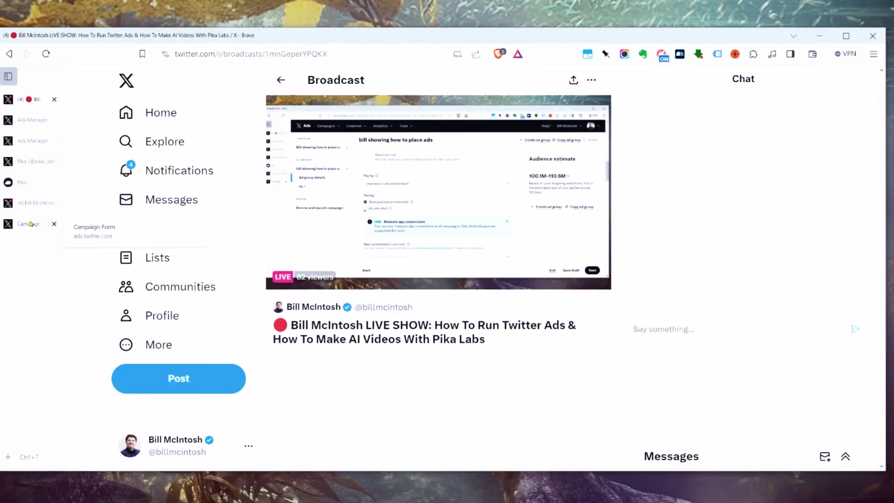
Return to the campaign form and review the pacing, app conversion and Twitter placement options
click(30, 224)
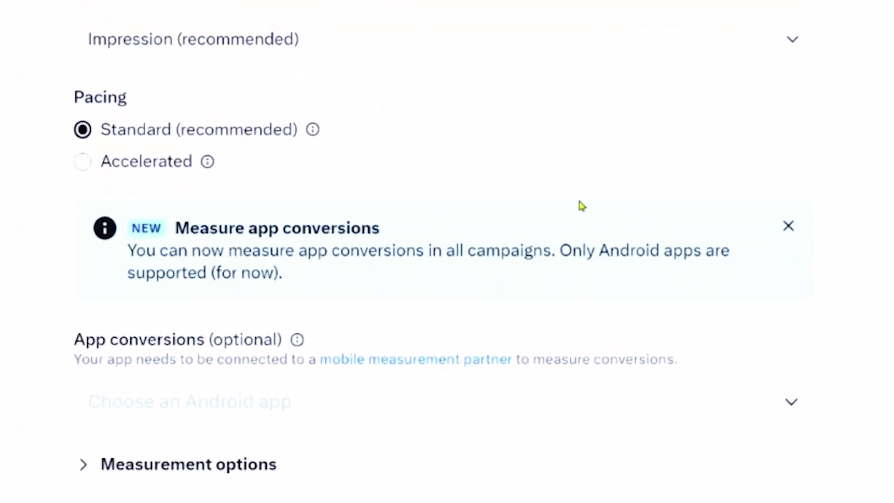
scroll(579, 203, down, 5)
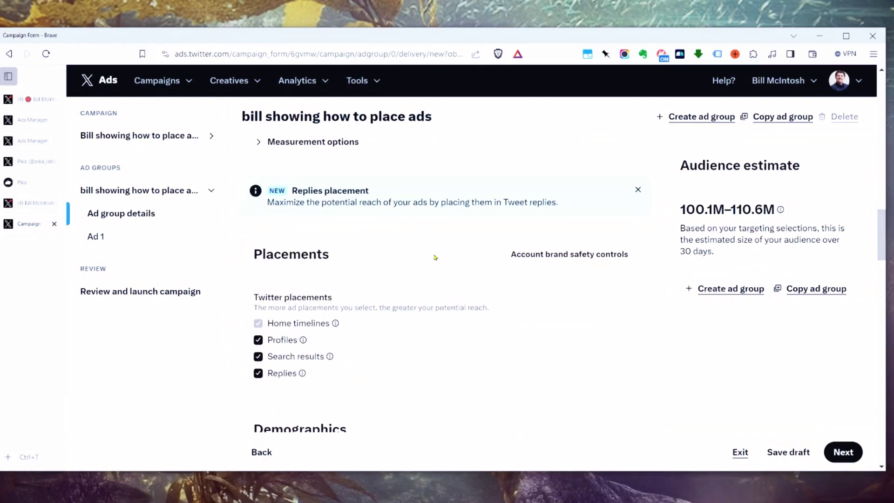
scroll(435, 257, down, 2)
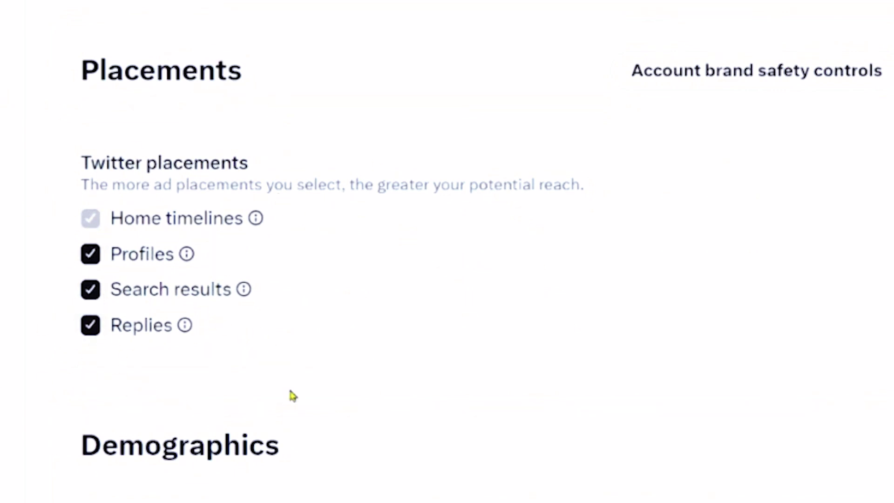
Restrict the ad group's demographics to an age range of 25 and up, leaving gender on Any
scroll(439, 283, down, 3)
scroll(350, 226, up, 2)
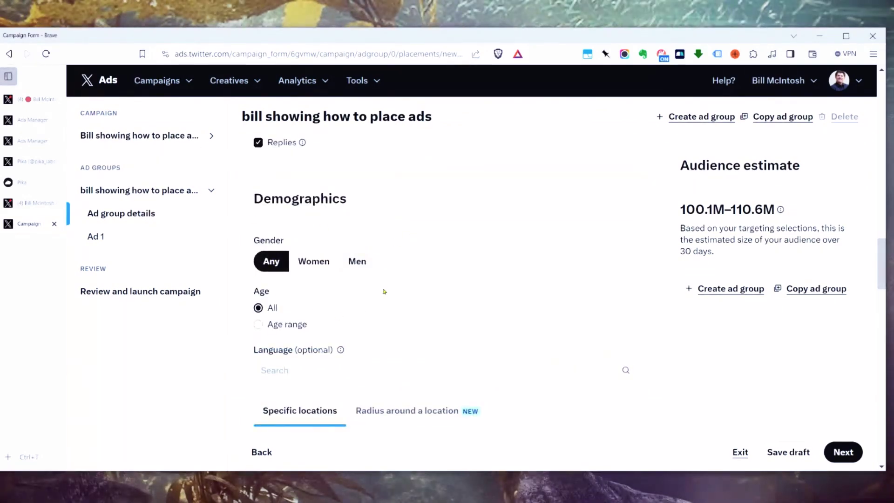
click(258, 325)
click(289, 347)
click(301, 281)
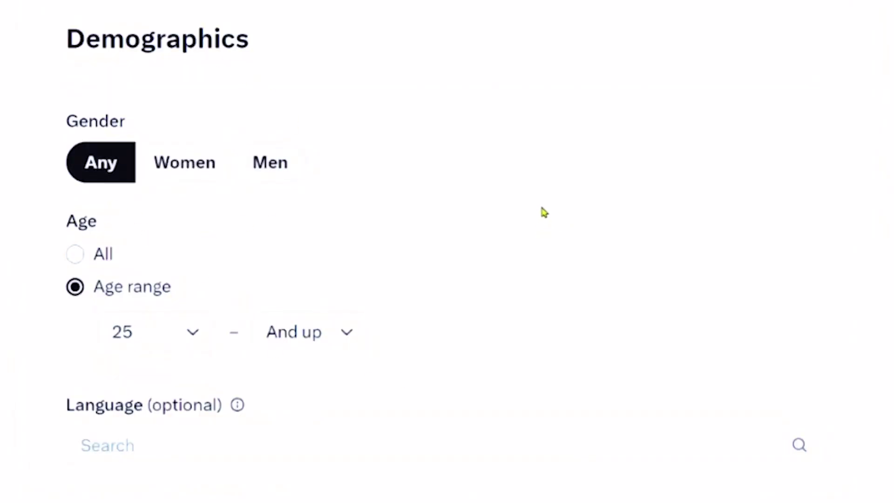
Remove United States of America from the included locations and read the audience estimate note
scroll(544, 212, down, 3)
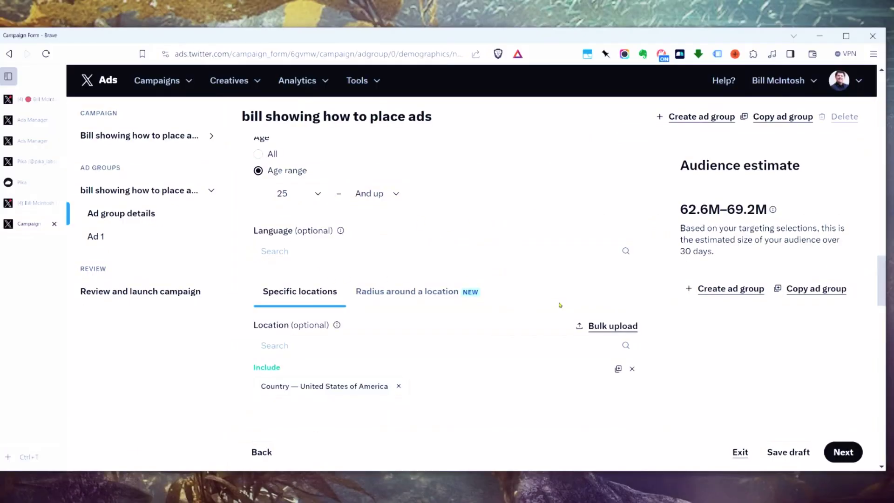
scroll(560, 305, down, 2)
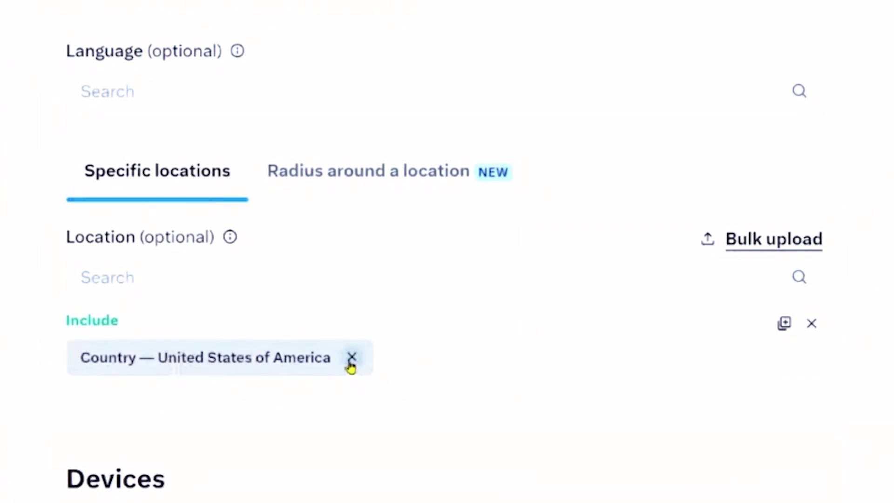
click(351, 363)
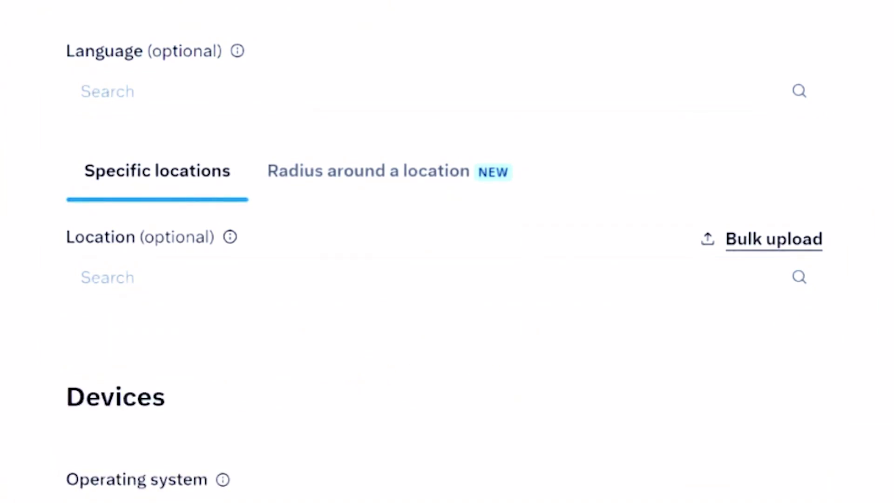
drag(878, 159, 609, 160)
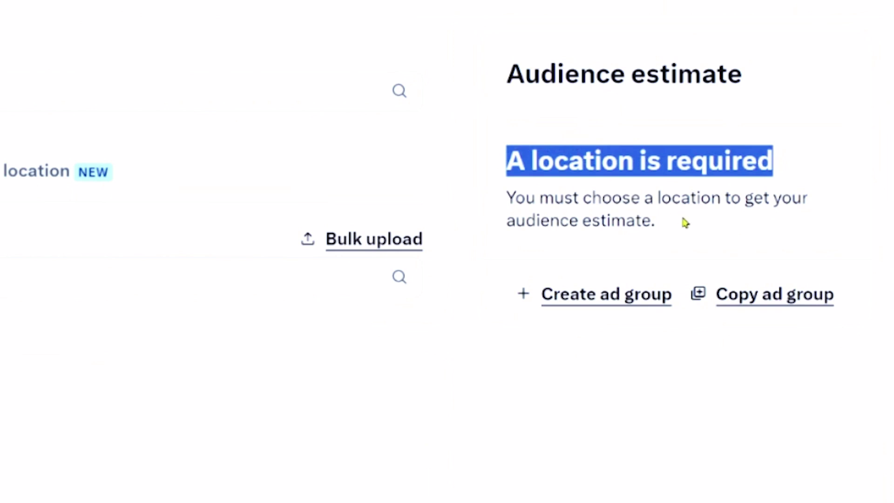
drag(694, 230, 510, 208)
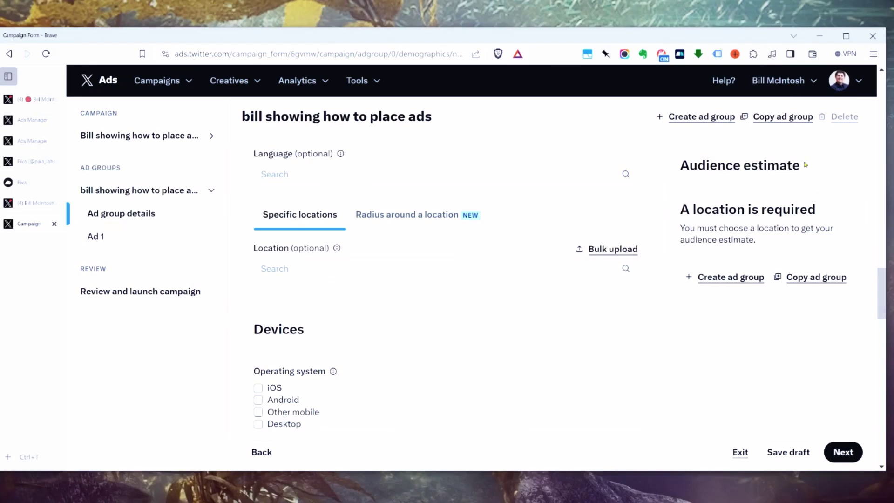
Search locations for "united", include United States of America and check the audience estimate
click(153, 173)
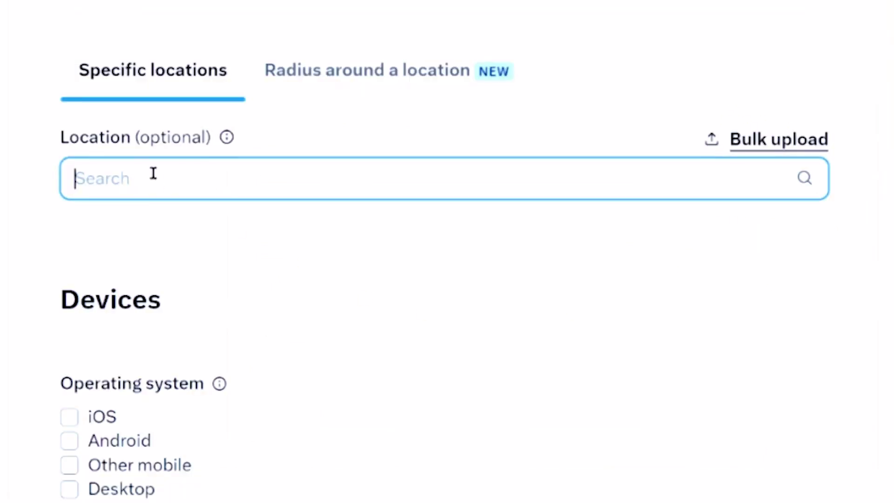
text(united)
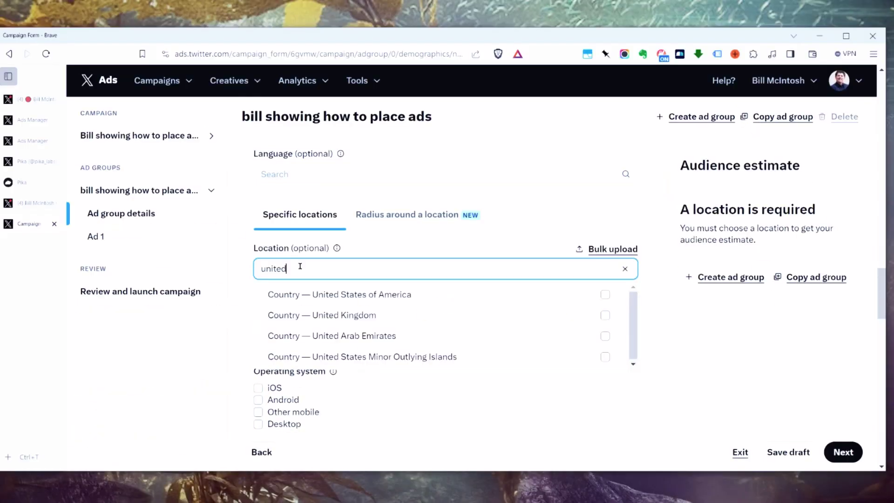
click(413, 304)
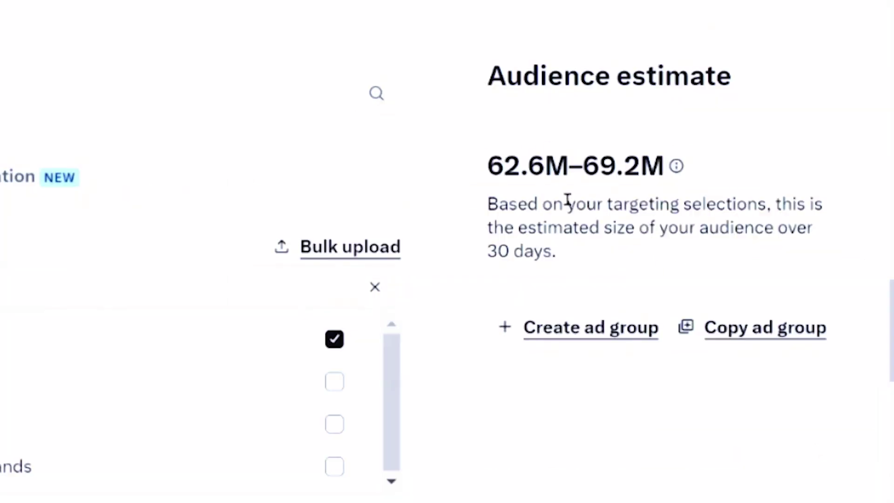
drag(571, 255, 480, 168)
click(581, 199)
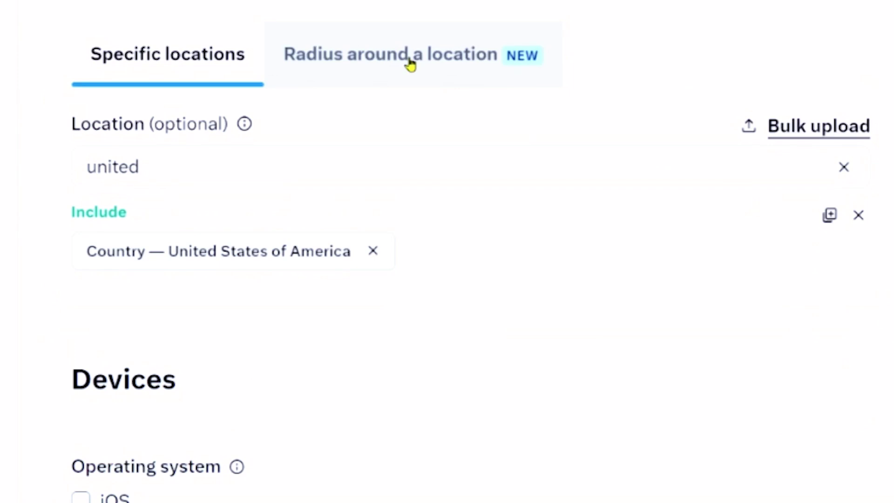
Look at the Radius around a location option, return to Specific locations and include United States of America again
click(376, 57)
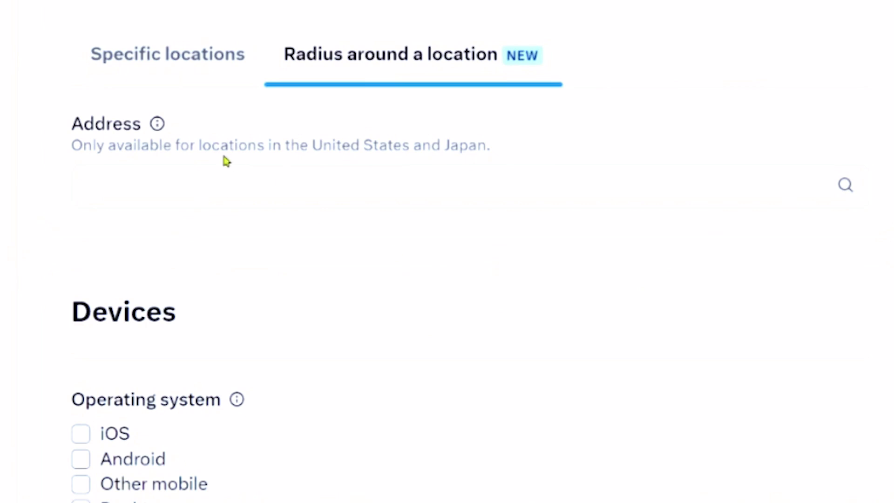
scroll(349, 267, up, 2)
click(348, 269)
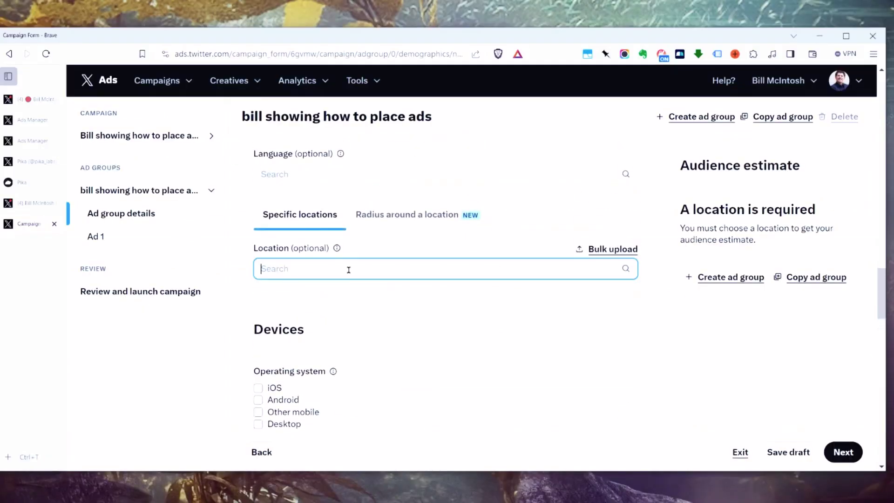
text(united)
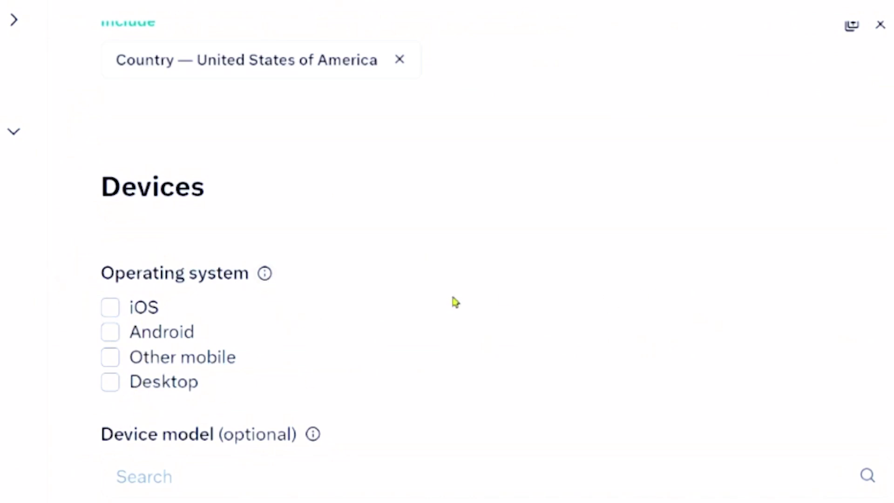
Try limiting the operating system targeting to Desktop and clear the selection
scroll(438, 307, down, 3)
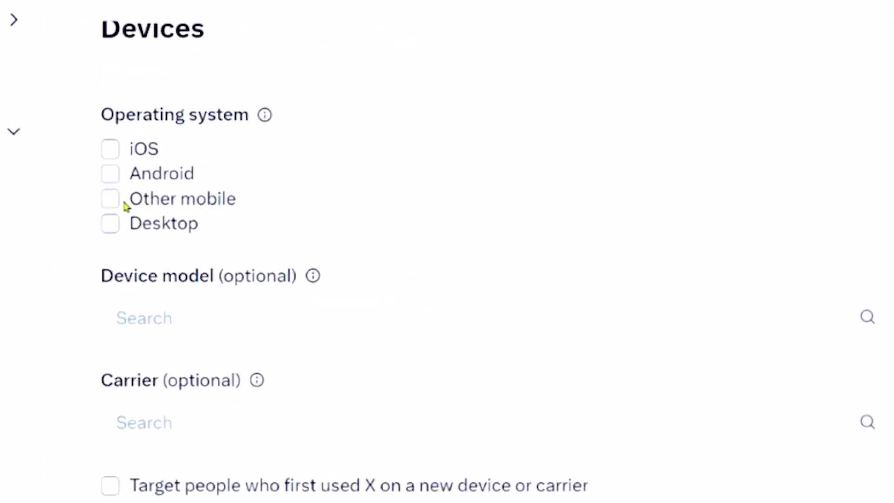
click(108, 229)
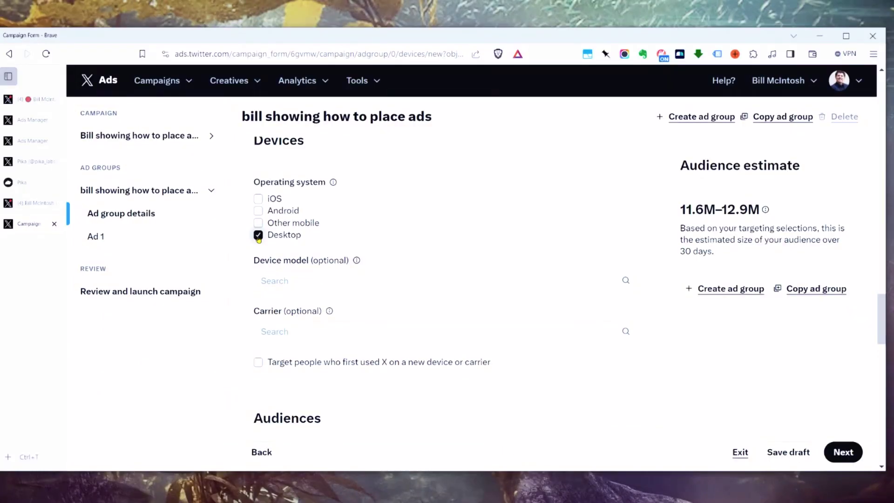
click(259, 235)
Try including the All subscribers and List: ALL lists as custom audiences and clear them again
scroll(485, 208, down, 3)
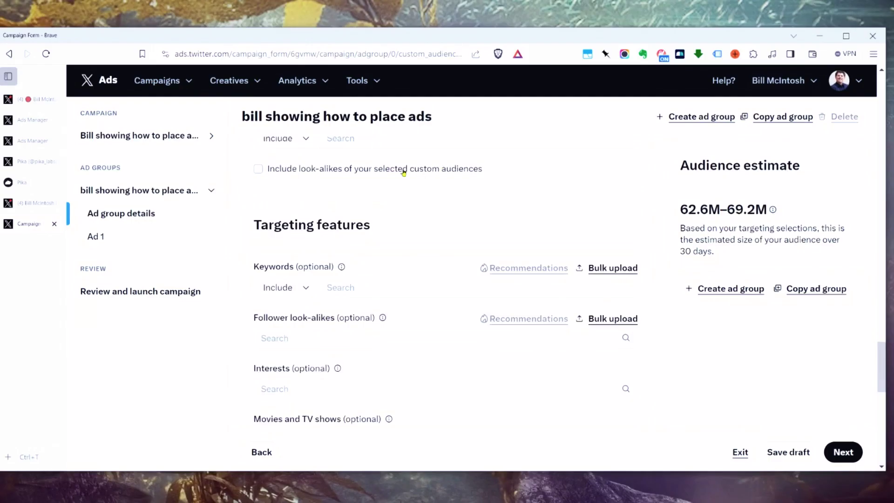
scroll(404, 172, up, 2)
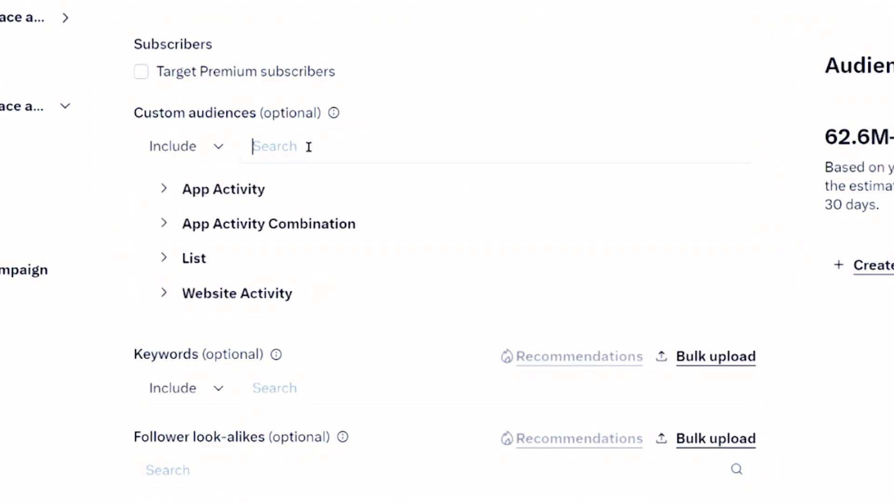
click(304, 145)
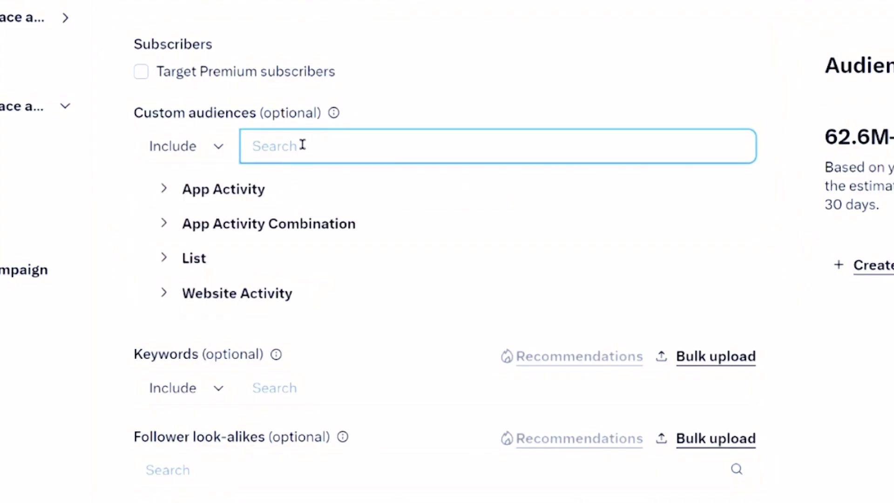
click(205, 259)
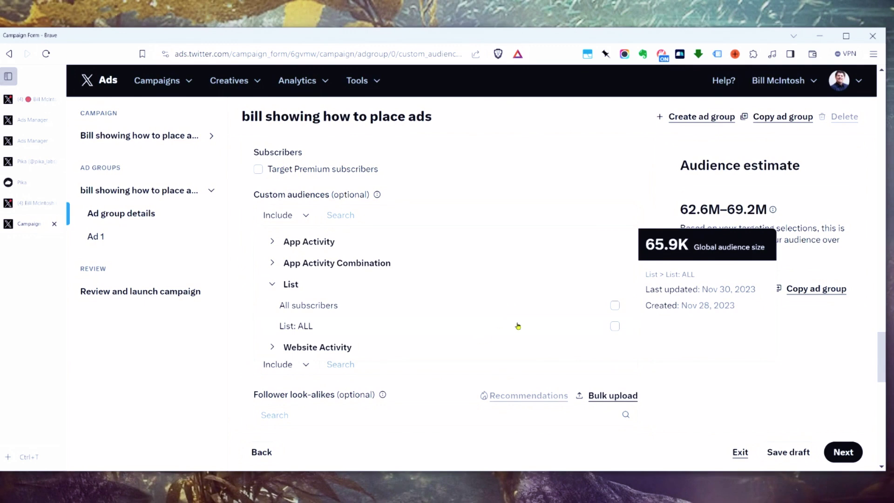
click(518, 326)
click(512, 308)
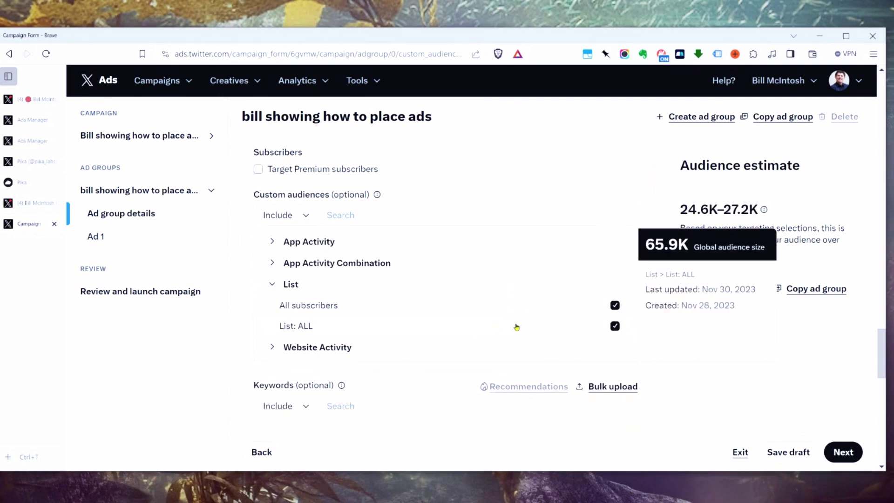
click(406, 349)
click(348, 369)
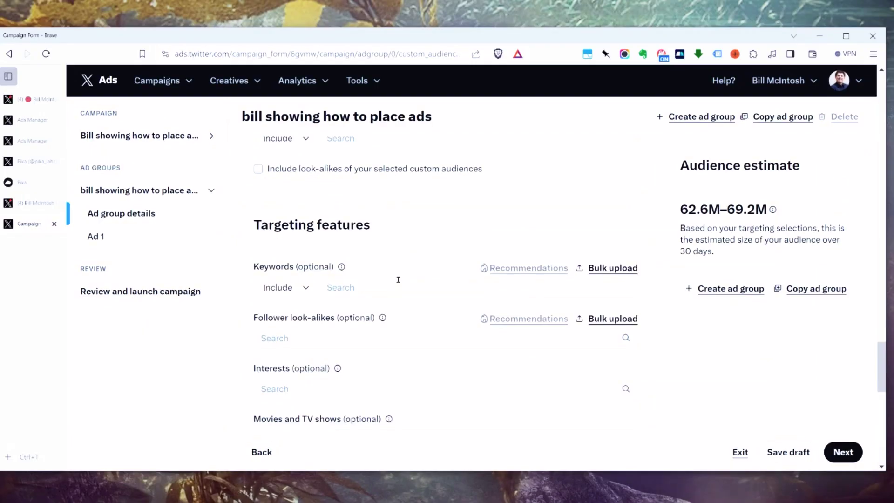
Review the custom audience look-alikes option and the Keywords and Follower look-alikes targeting features
scroll(446, 218, up, 3)
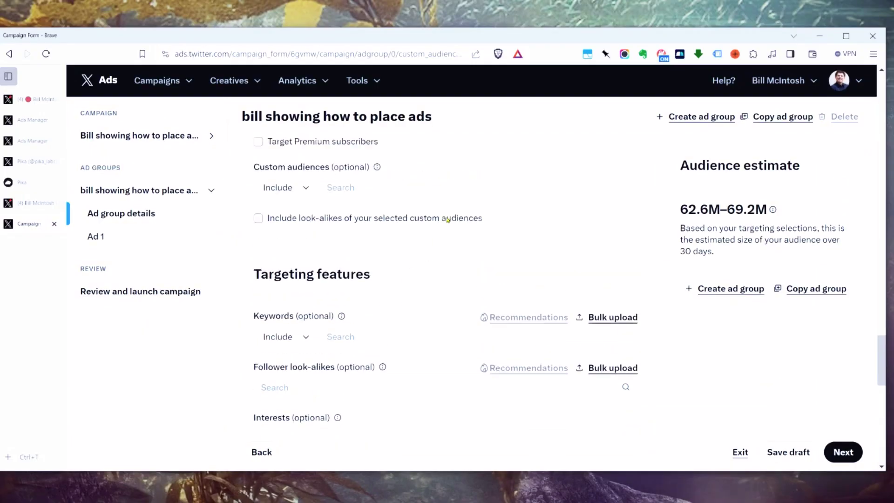
scroll(446, 219, down, 2)
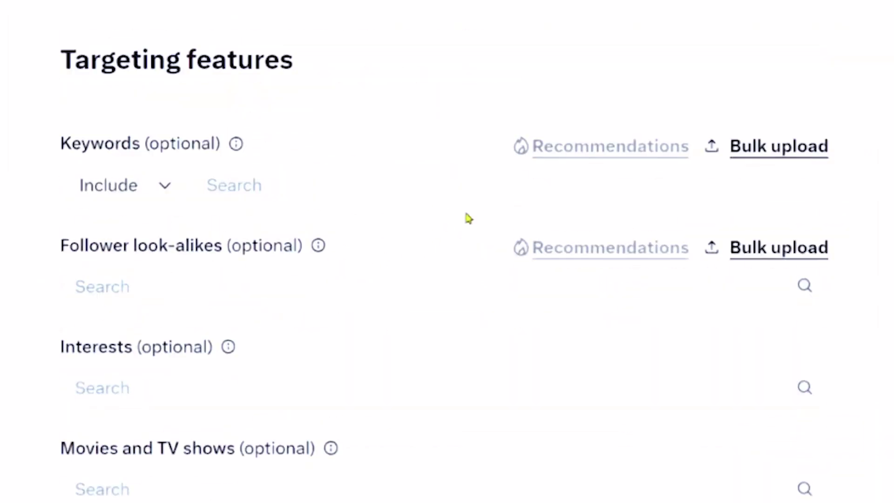
scroll(402, 354, up, 2)
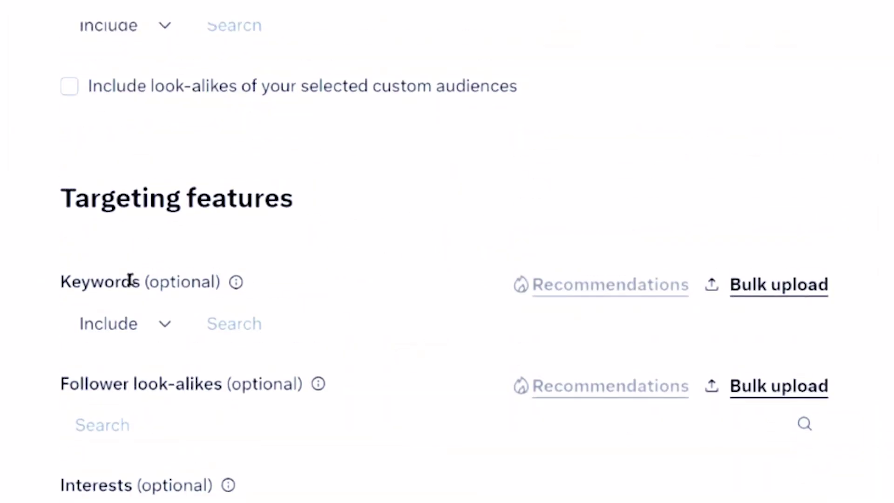
drag(140, 282, 60, 279)
click(110, 276)
scroll(110, 276, down, 3)
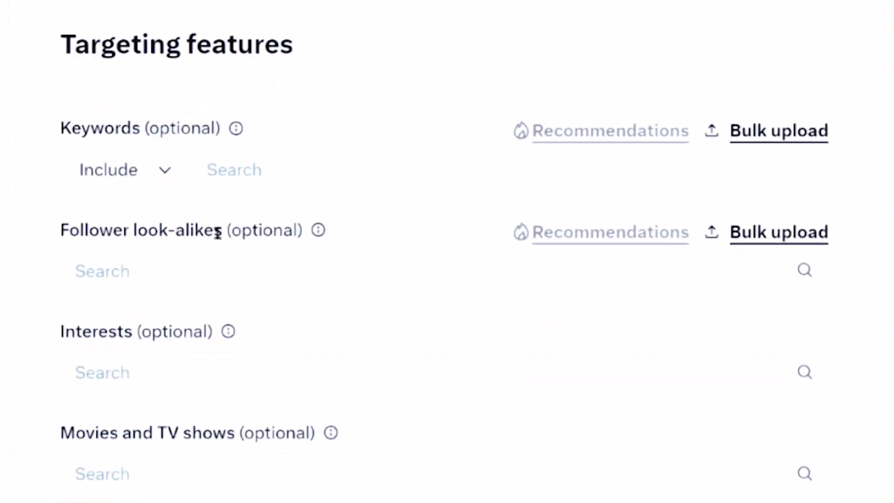
drag(220, 231, 59, 237)
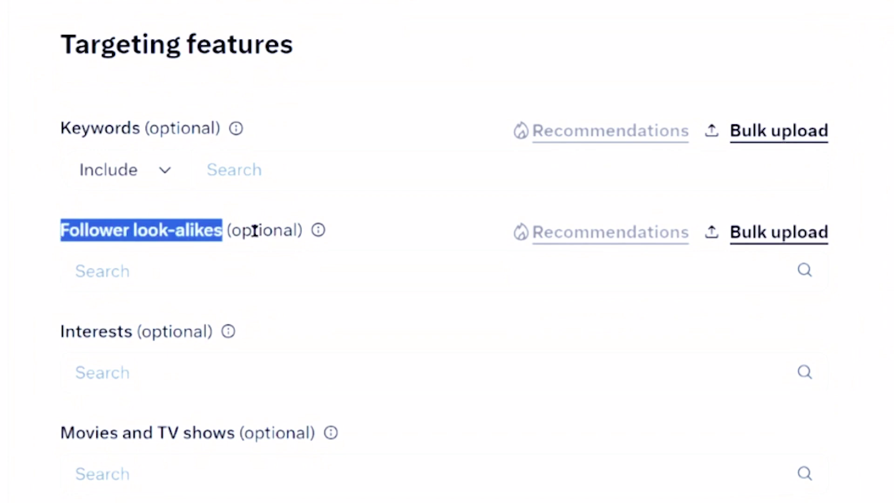
click(210, 223)
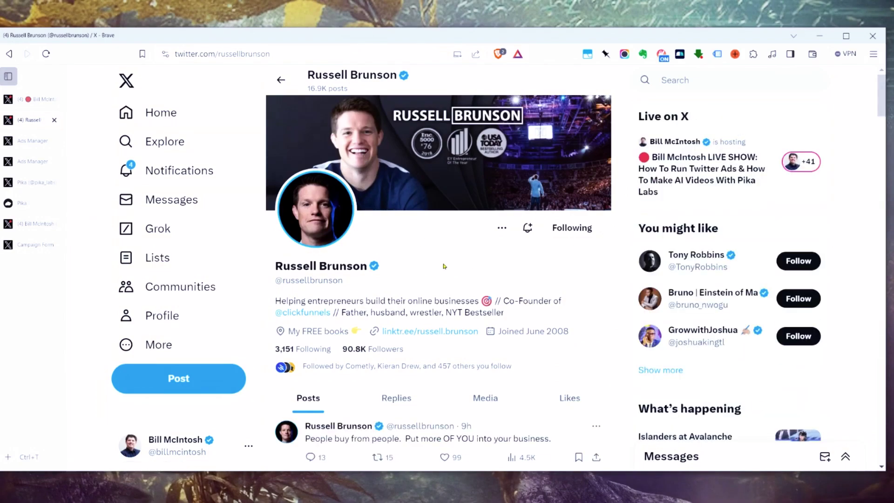
drag(352, 284, 293, 288)
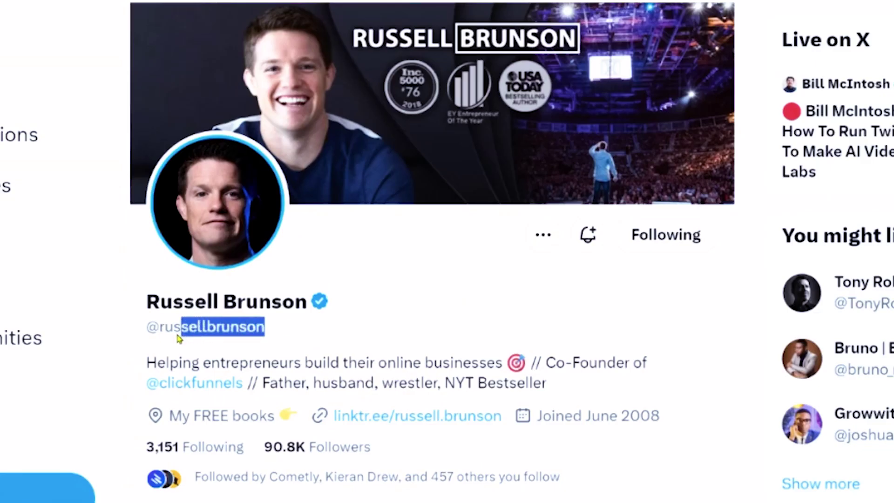
drag(178, 338, 185, 336)
key(ctrl+c)
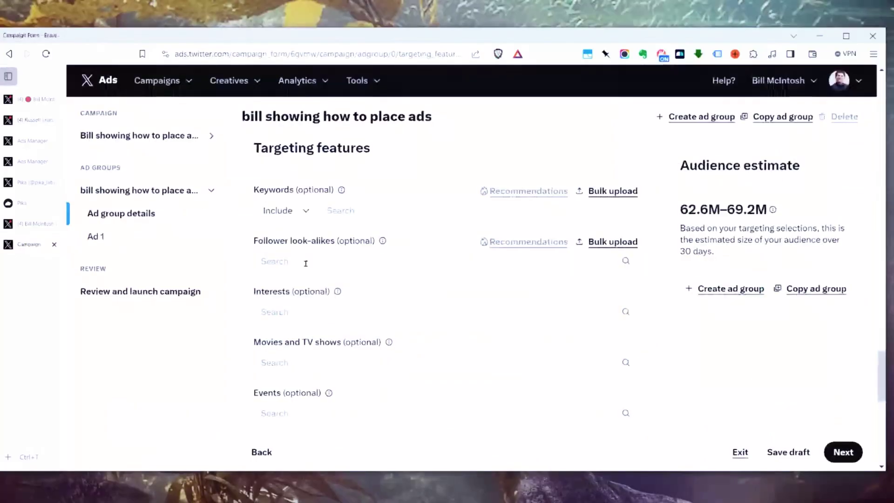
click(312, 265)
key(ctrl+v)
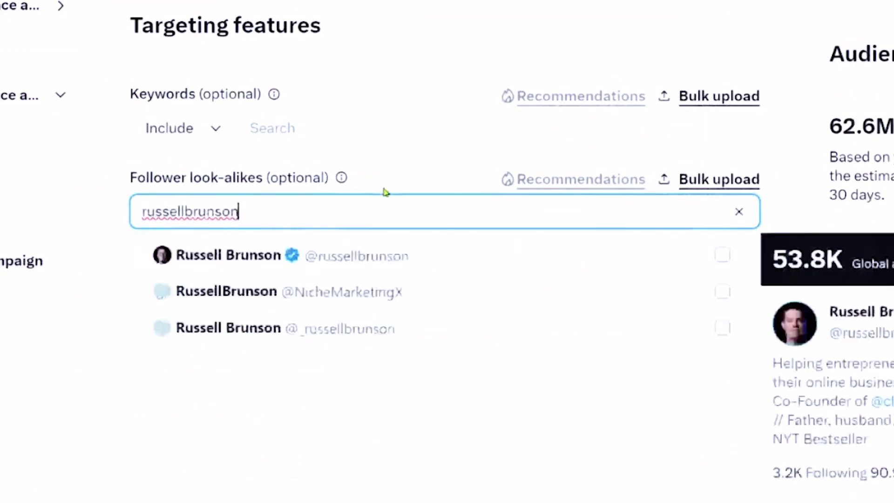
click(621, 258)
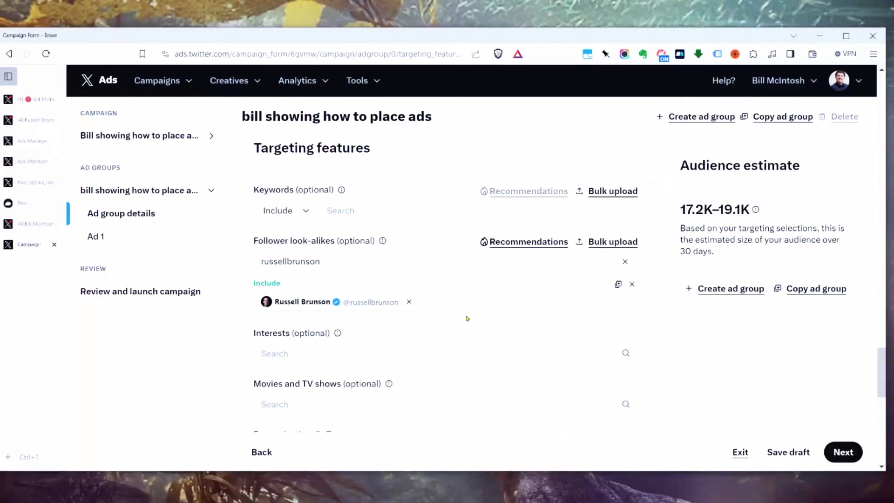
Include the Business interests Advertising, Entrepreneurship and Business software in the ad group's targeting
click(302, 353)
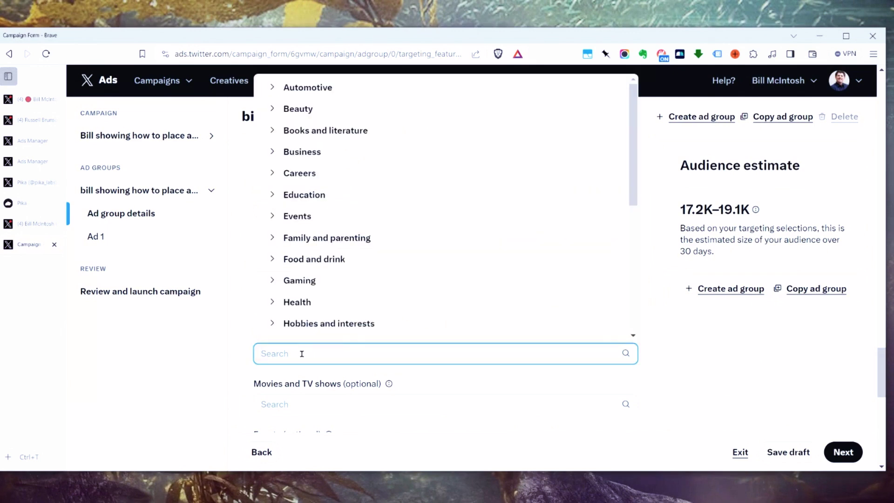
click(325, 155)
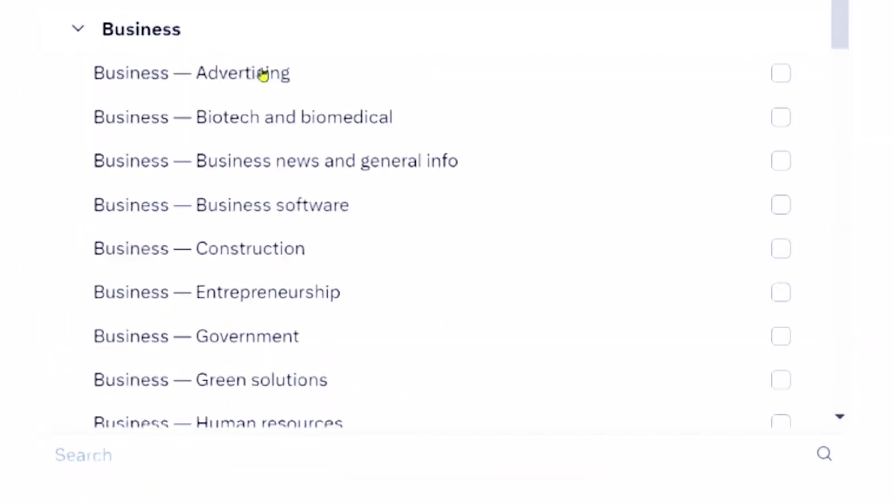
click(780, 75)
click(781, 294)
click(778, 207)
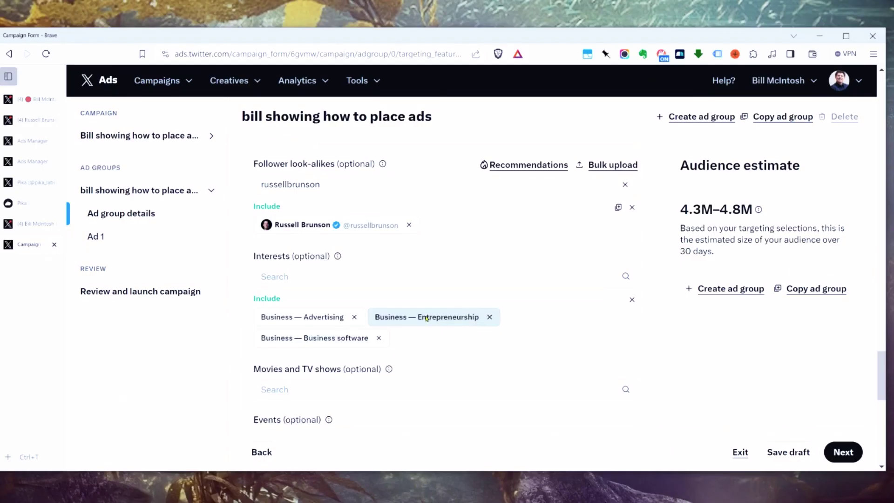
Include the keyword entrepreneur in the ad group's Keywords targeting, correcting the misspelled entry entreprenuer
scroll(506, 315, up, 5)
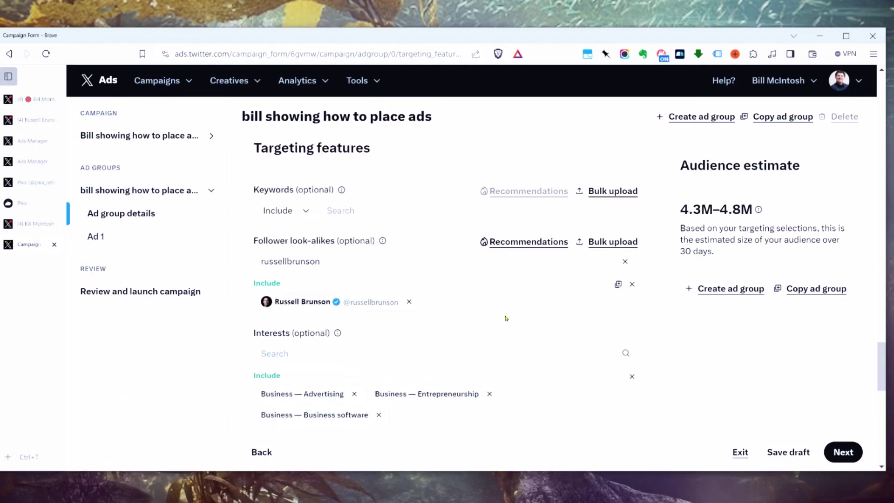
scroll(338, 327, down, 2)
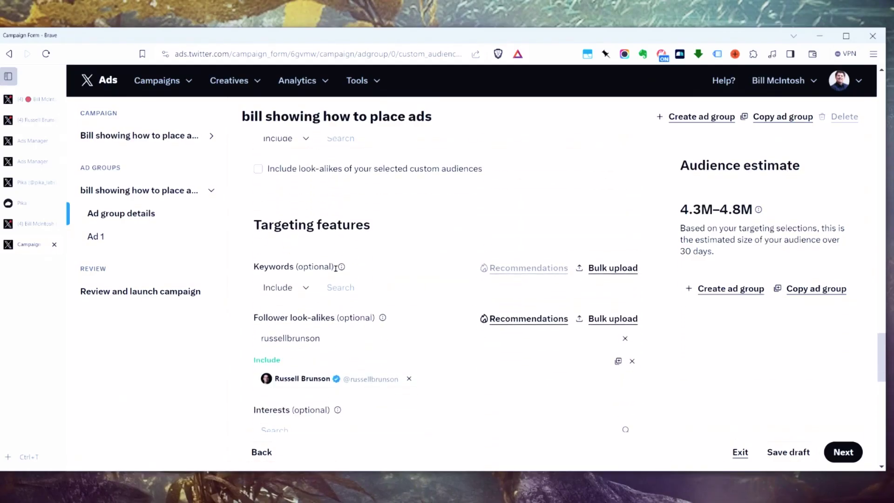
scroll(388, 285, down, 3)
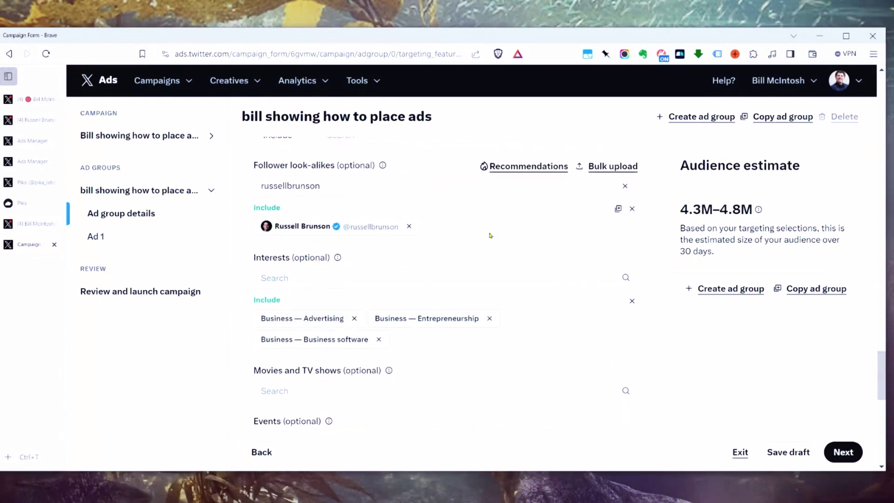
scroll(433, 282, up, 3)
click(432, 283)
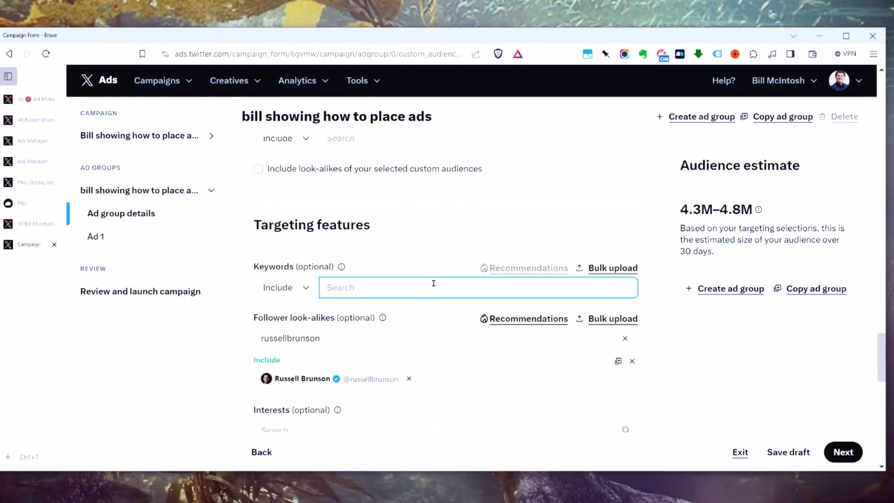
text(entreprenuer)
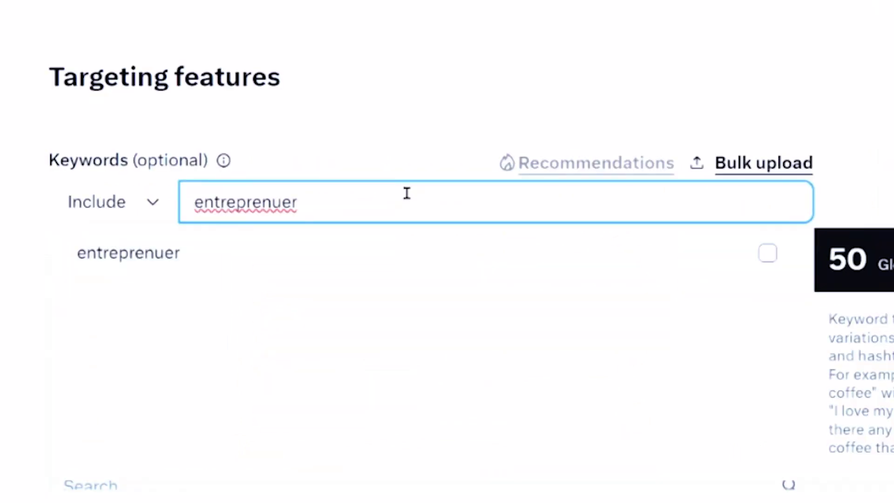
right_click(357, 287)
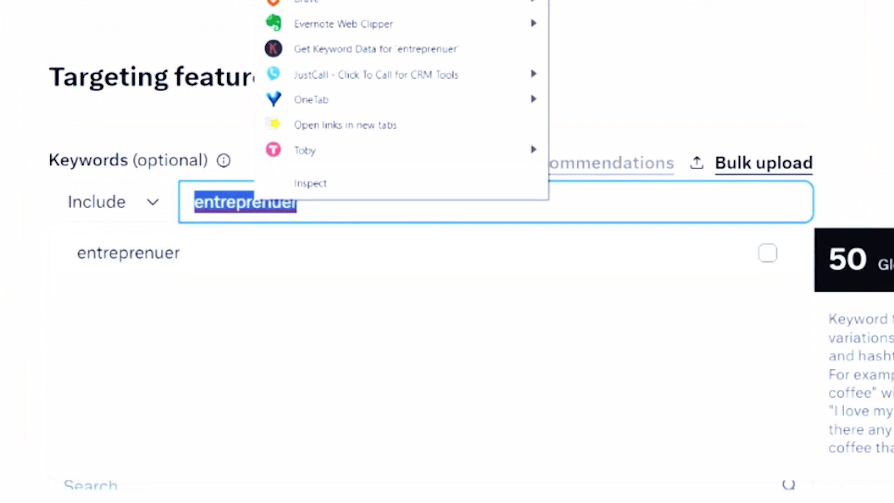
click(485, 92)
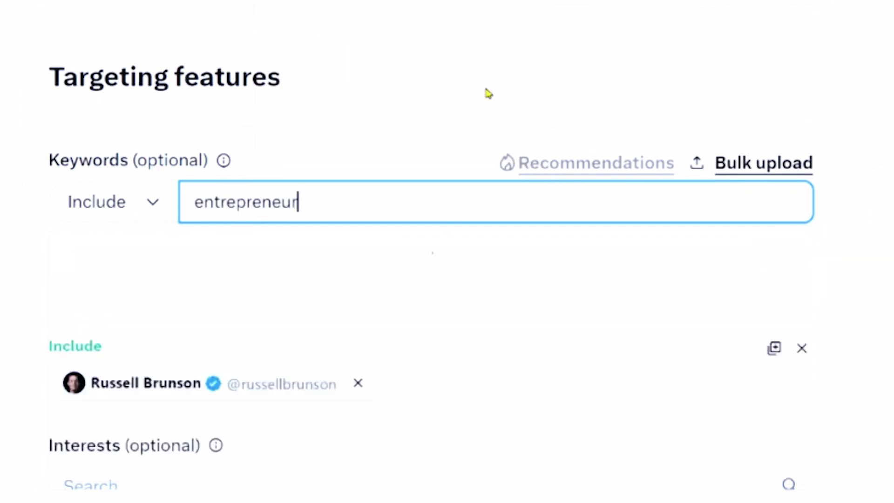
click(767, 253)
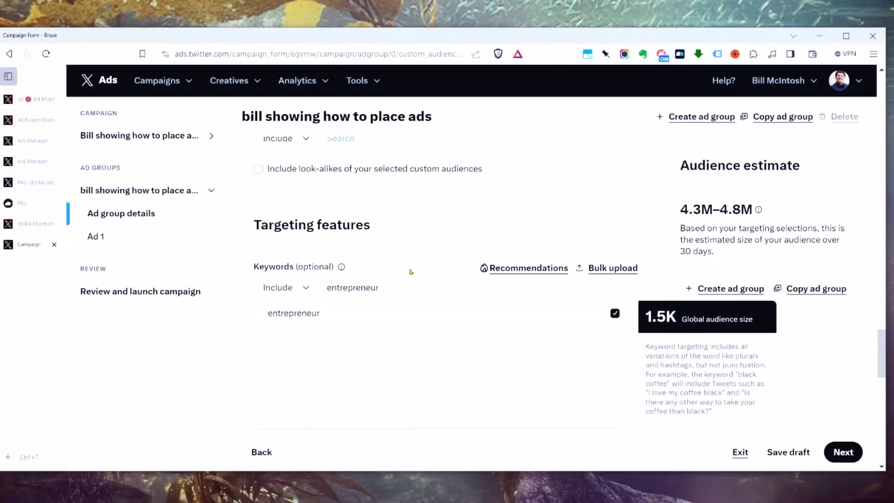
click(406, 267)
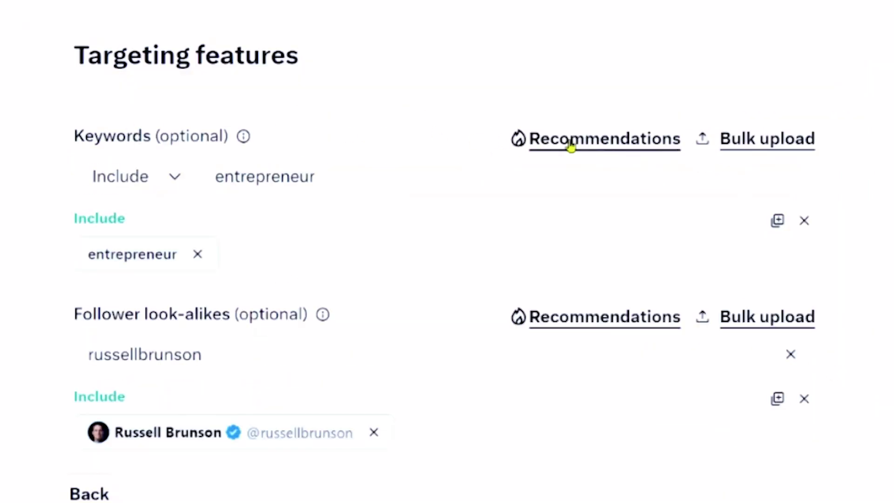
Add recommended keywords including #entrepreneur, #entrepreneurship, #entrepreneurial, entrepreneurial, #businessowners and #startups to the included keywords
click(590, 148)
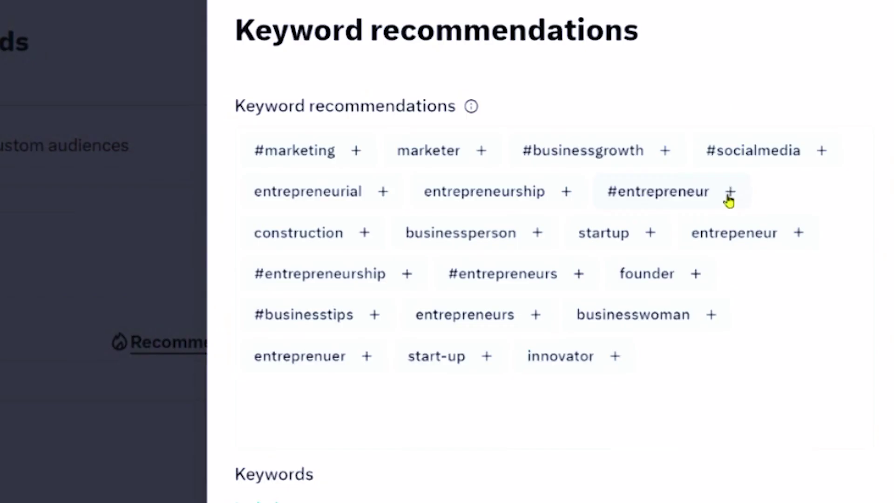
click(785, 192)
click(589, 193)
click(386, 231)
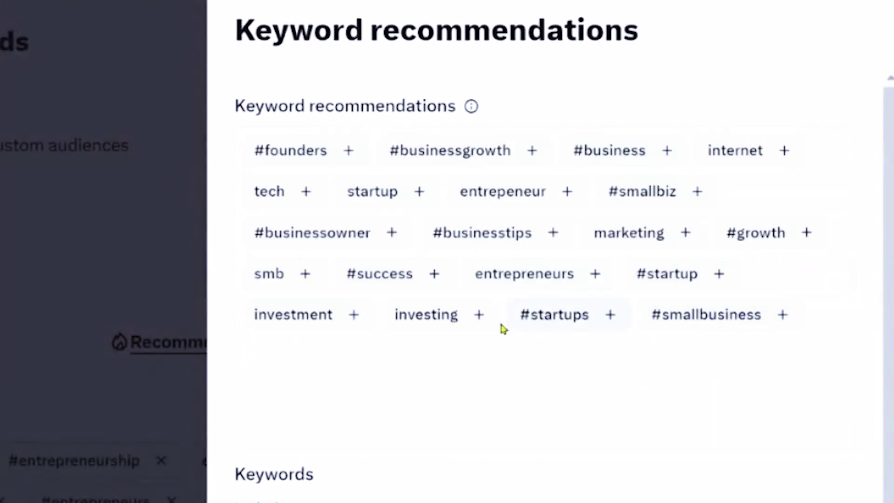
click(610, 316)
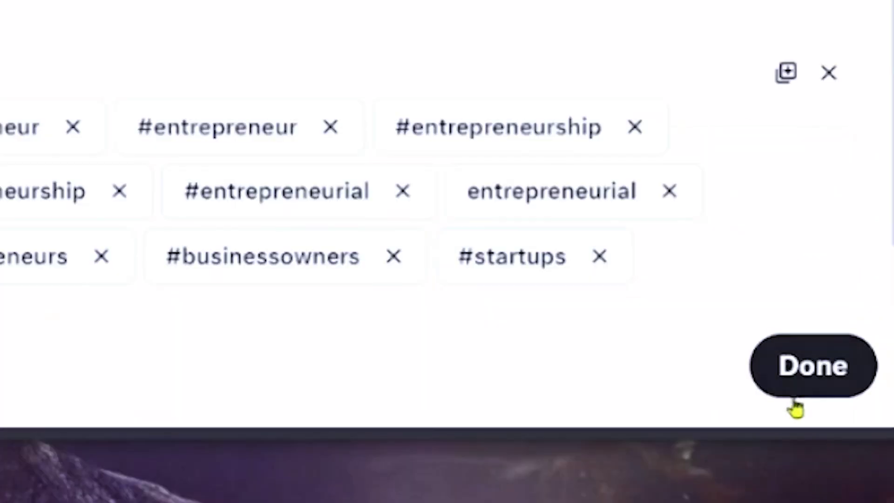
click(798, 383)
Review the remaining targeting features and enable also targeting followers of the advertiser's own account in the additional options
scroll(493, 340, down, 6)
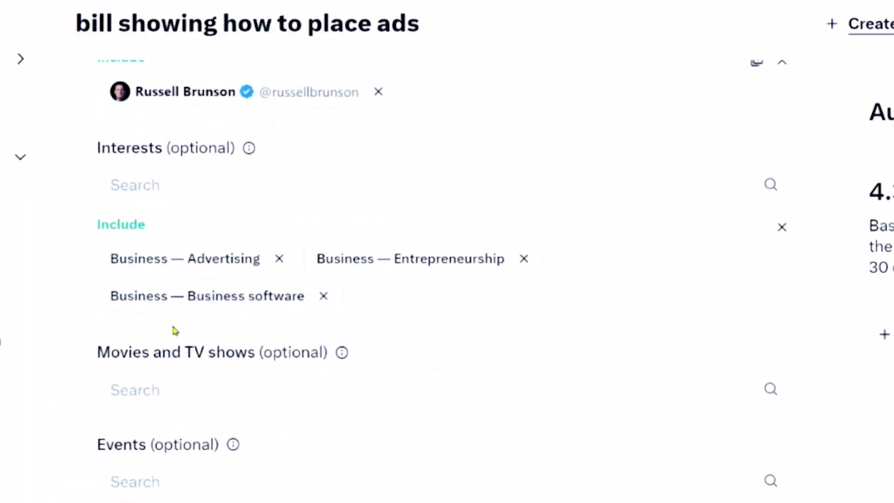
scroll(224, 206, down, 3)
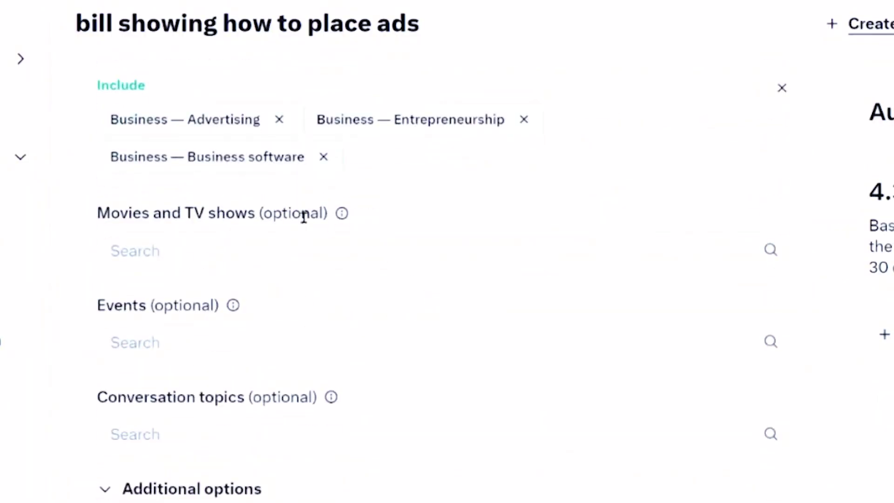
scroll(165, 240, down, 3)
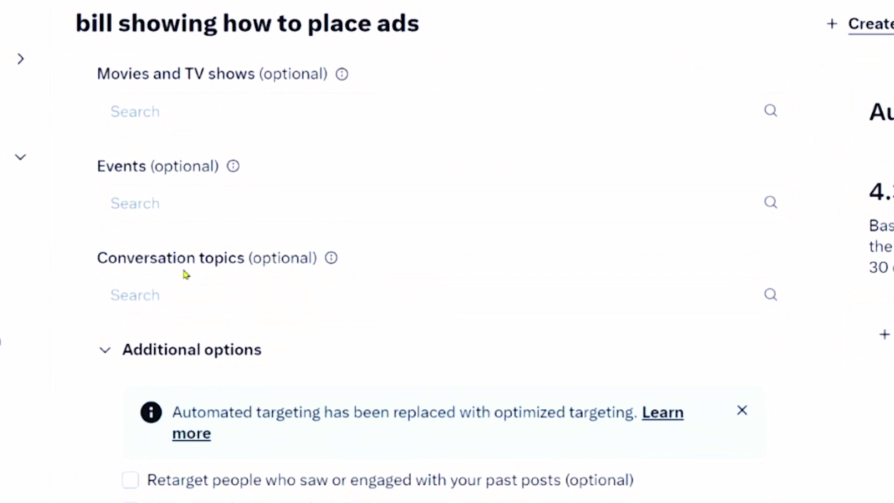
scroll(379, 314, down, 8)
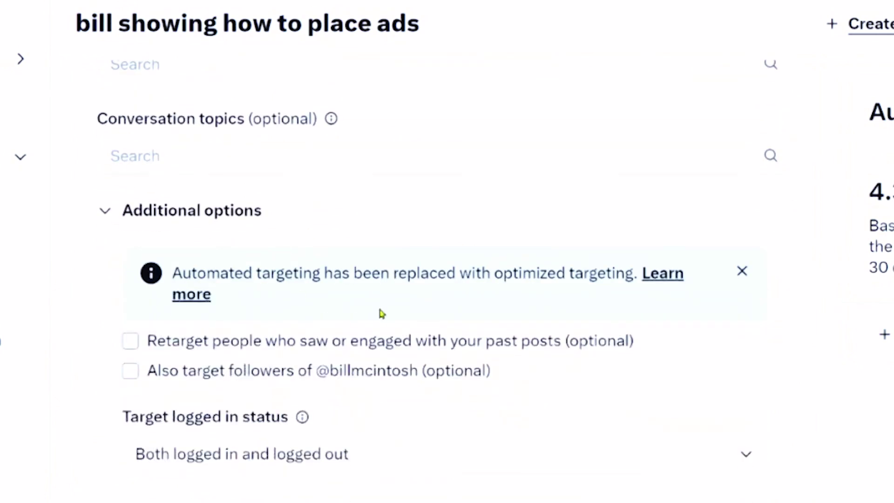
scroll(393, 200, up, 3)
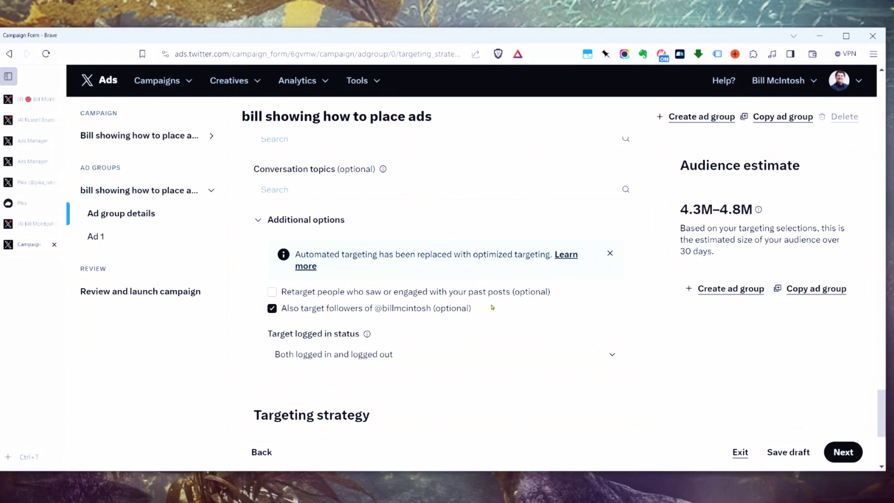
scroll(273, 251, down, 2)
drag(252, 241, 421, 234)
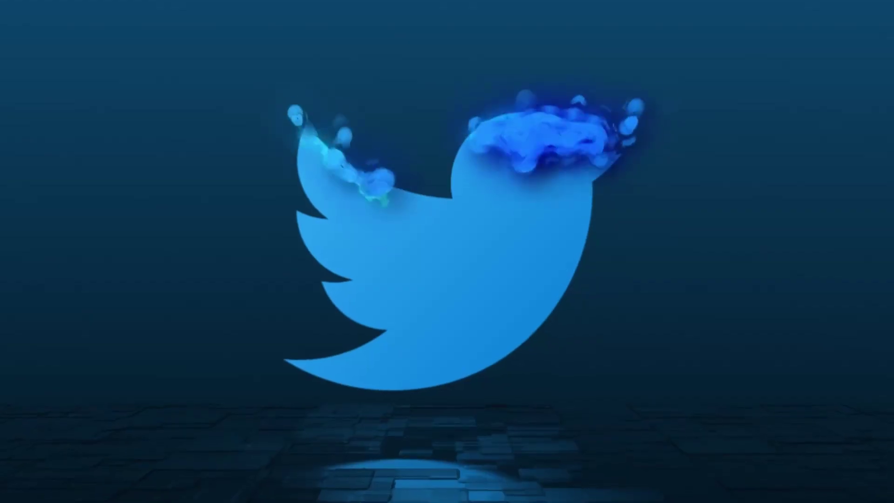